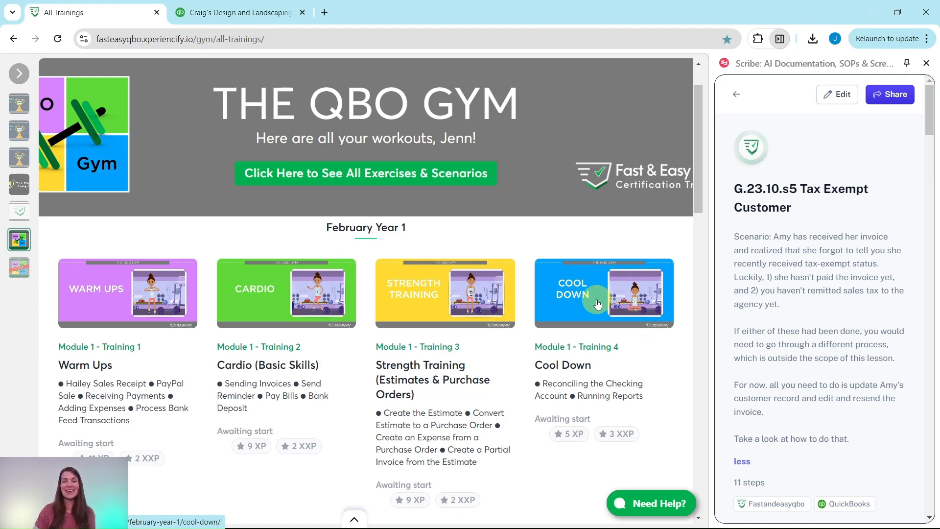
- Scroll the All Trainings page down to the October Year 1 workout cards
{"action": "scroll", "coordinate": [600, 305], "scroll_direction": "down", "scroll_amount": 20}
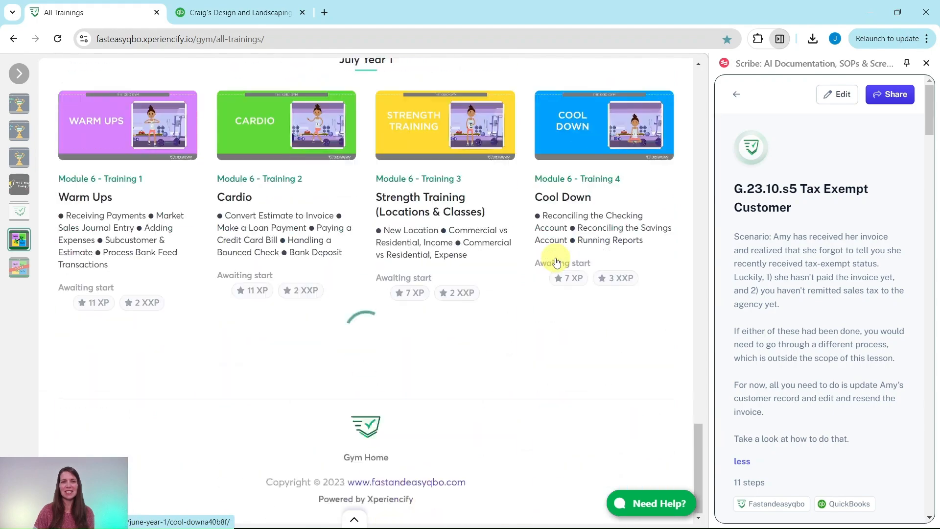
{"action": "scroll", "coordinate": [556, 262], "scroll_direction": "down", "scroll_amount": 15}
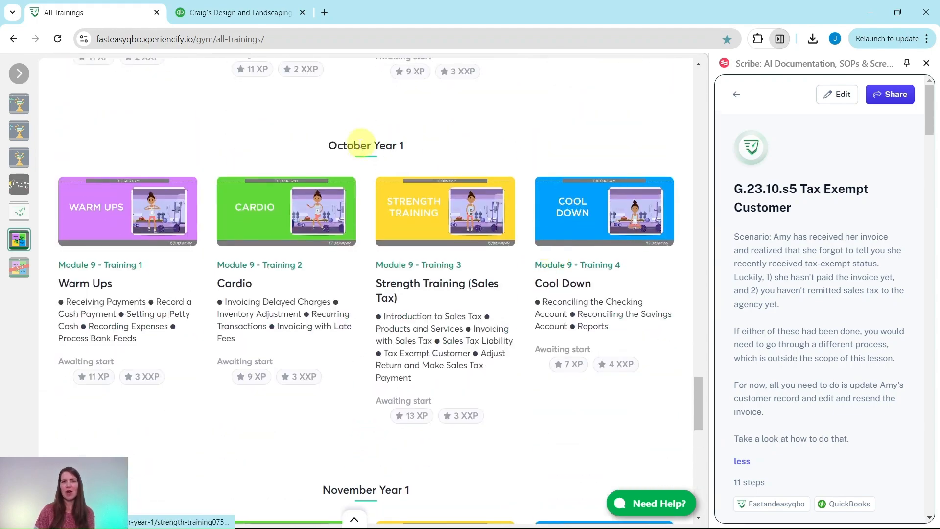
- Open the Strength Training (Sales Tax) lesson and scroll to Hands On Practice G.23.10.s5
{"action": "left_click", "coordinate": [435, 218]}
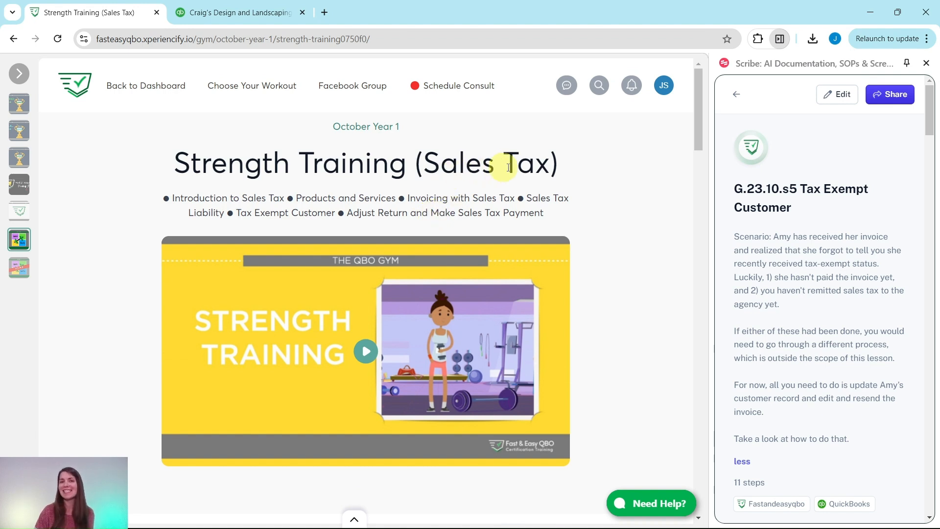
{"action": "scroll", "coordinate": [571, 166], "scroll_direction": "down", "scroll_amount": 1}
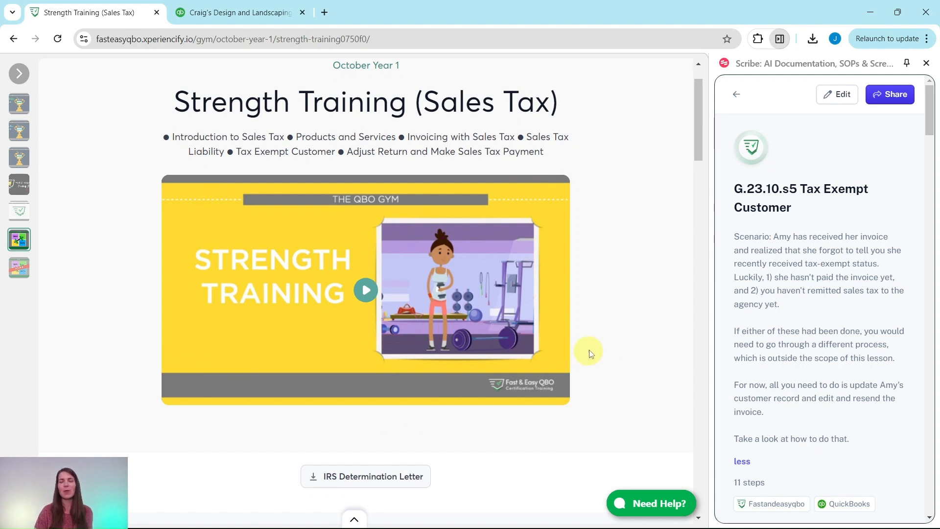
{"action": "scroll", "coordinate": [630, 328], "scroll_direction": "down", "scroll_amount": 9}
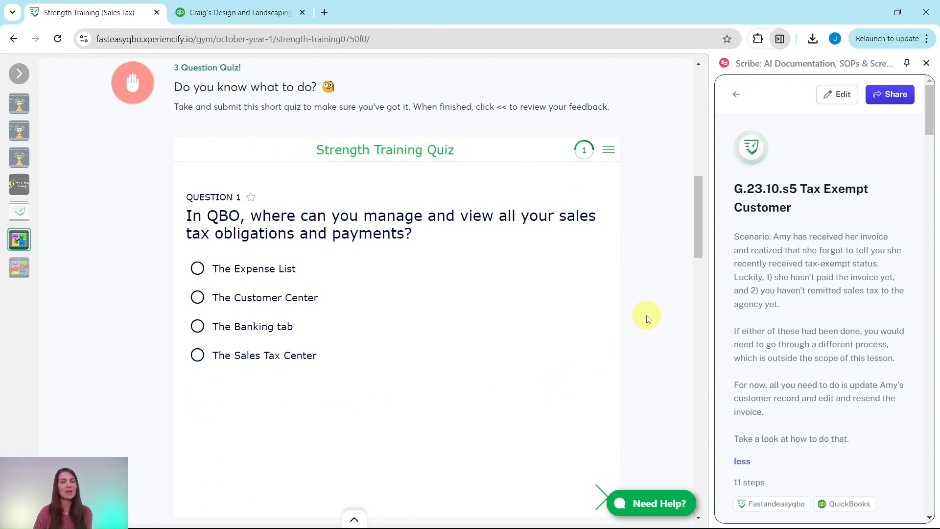
{"action": "scroll", "coordinate": [653, 311], "scroll_direction": "down", "scroll_amount": 10}
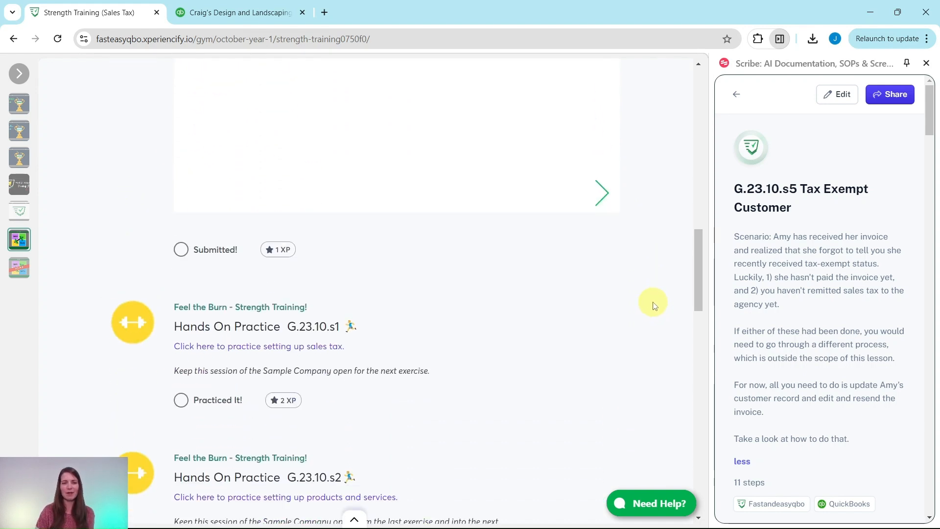
{"action": "scroll", "coordinate": [362, 247], "scroll_direction": "down", "scroll_amount": 7}
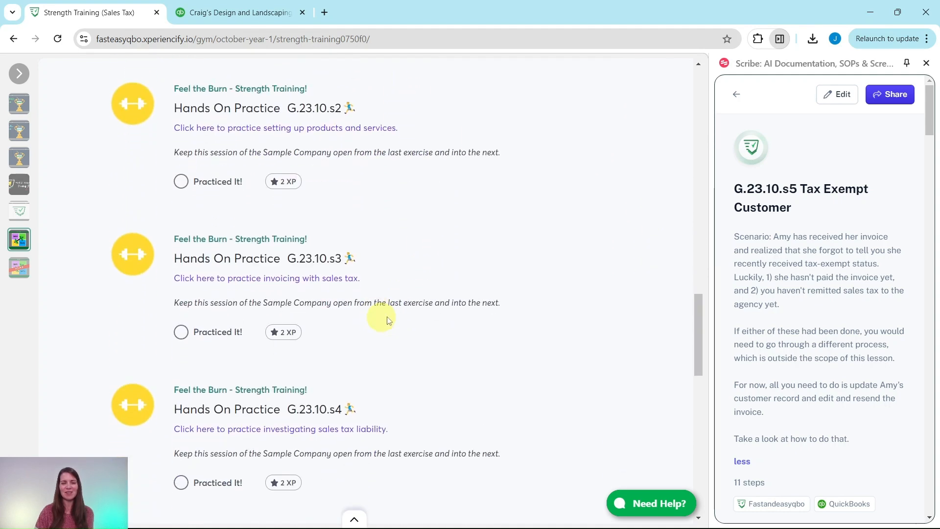
{"action": "scroll", "coordinate": [384, 411], "scroll_direction": "down", "scroll_amount": 8}
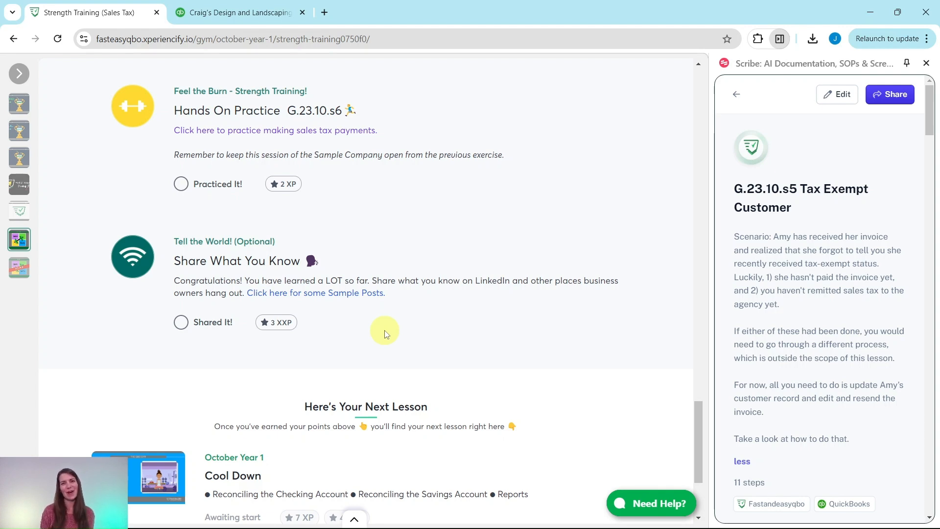
{"action": "scroll", "coordinate": [386, 334], "scroll_direction": "up", "scroll_amount": 5}
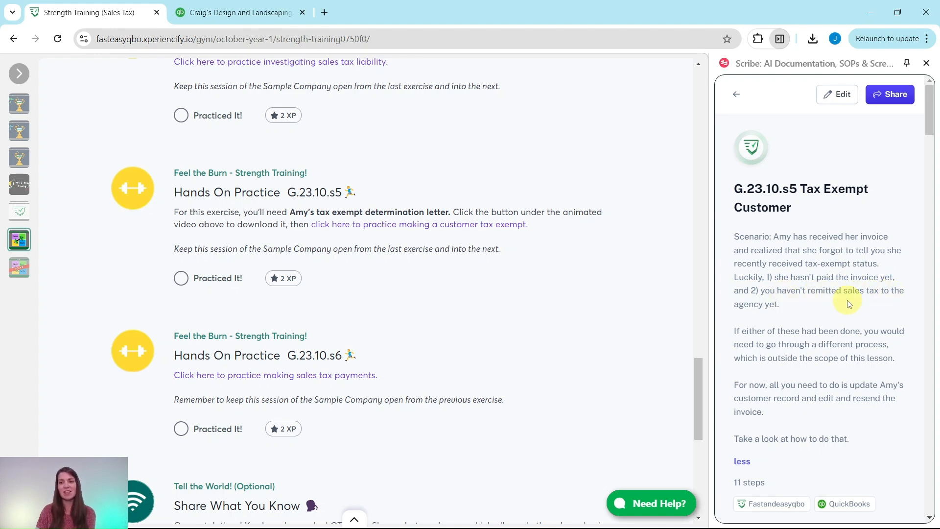
- Scroll the Scribe guide past the scenario to the warning and first instruction cards
{"action": "scroll", "coordinate": [776, 301], "scroll_direction": "down", "scroll_amount": 3}
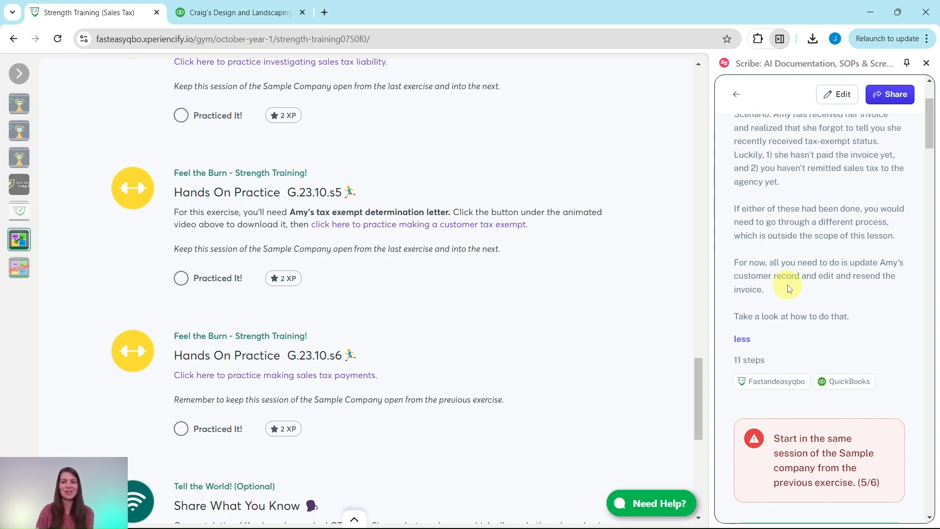
{"action": "scroll", "coordinate": [789, 288], "scroll_direction": "down", "scroll_amount": 5}
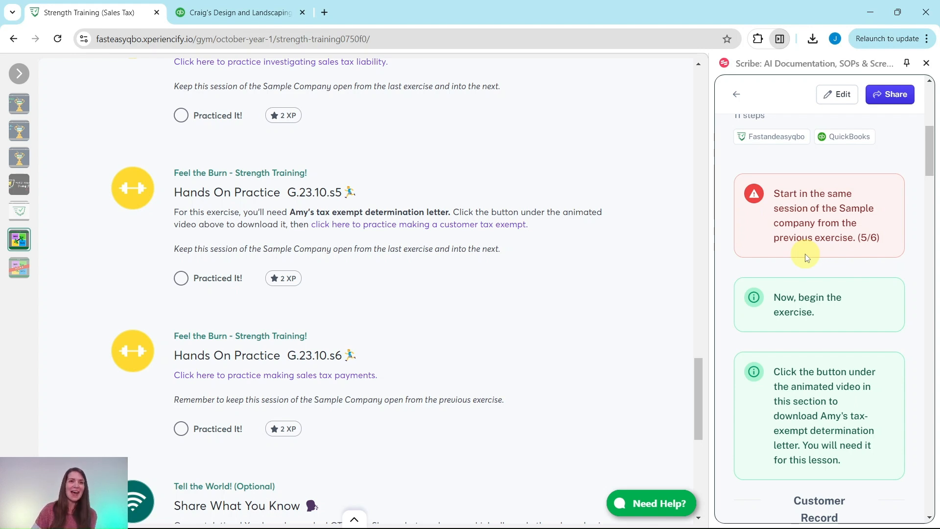
{"action": "left_click", "coordinate": [241, 13]}
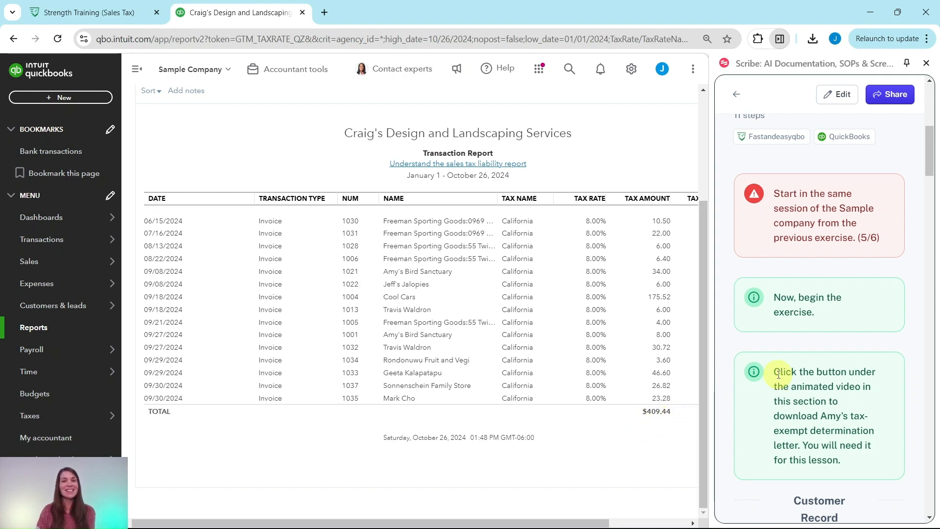
{"action": "scroll", "coordinate": [829, 206], "scroll_direction": "down", "scroll_amount": 4}
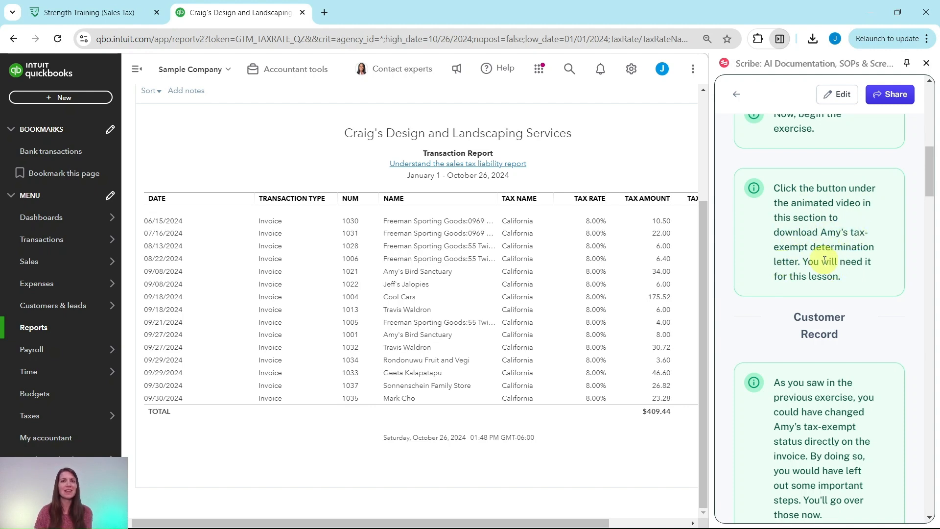
{"action": "left_click", "coordinate": [110, 14]}
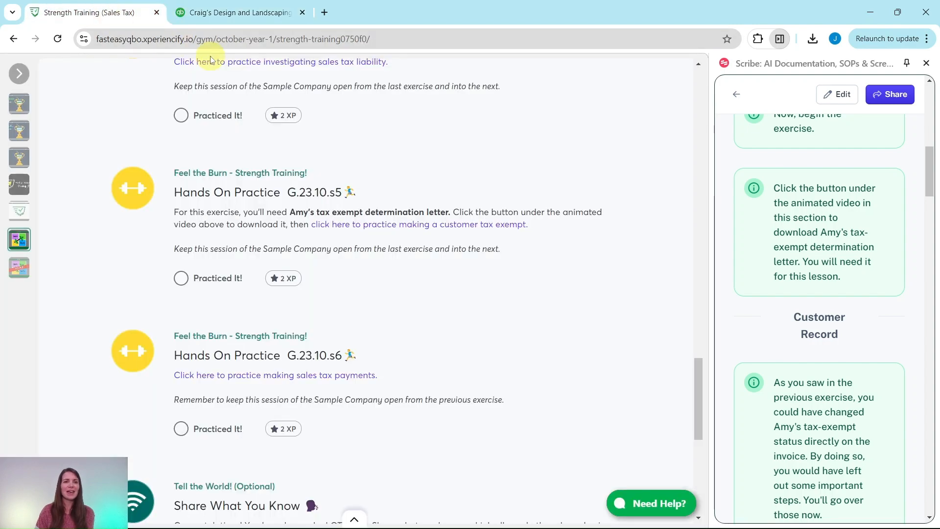
- Download the IRS Determination Letter and open October 2023 - IRS Letter.pdf
{"action": "scroll", "coordinate": [374, 185], "scroll_direction": "up", "scroll_amount": 15}
{"action": "scroll", "coordinate": [377, 186], "scroll_direction": "up", "scroll_amount": 12}
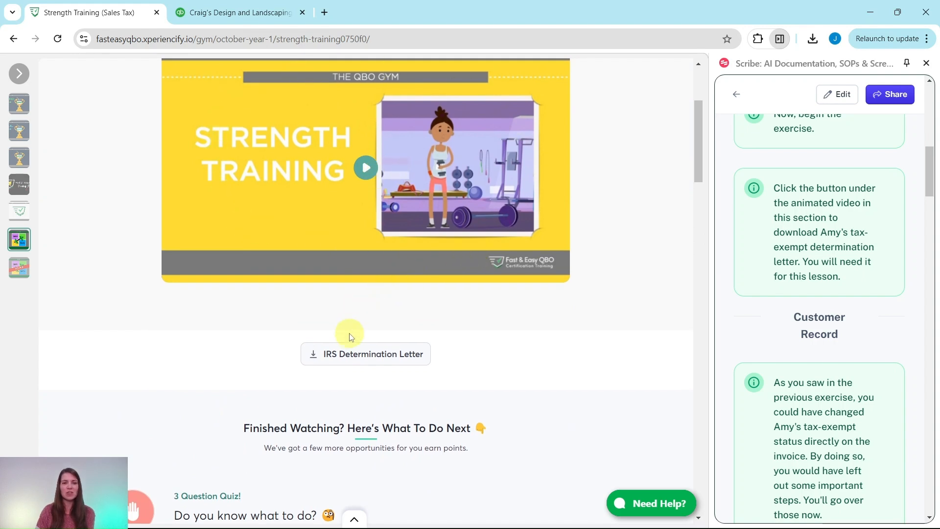
{"action": "left_click", "coordinate": [370, 359]}
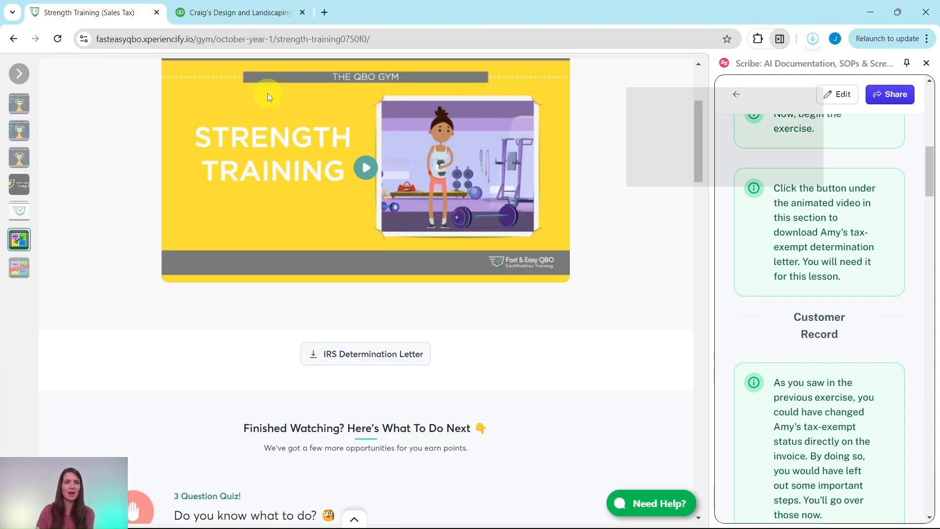
{"action": "left_click", "coordinate": [694, 73]}
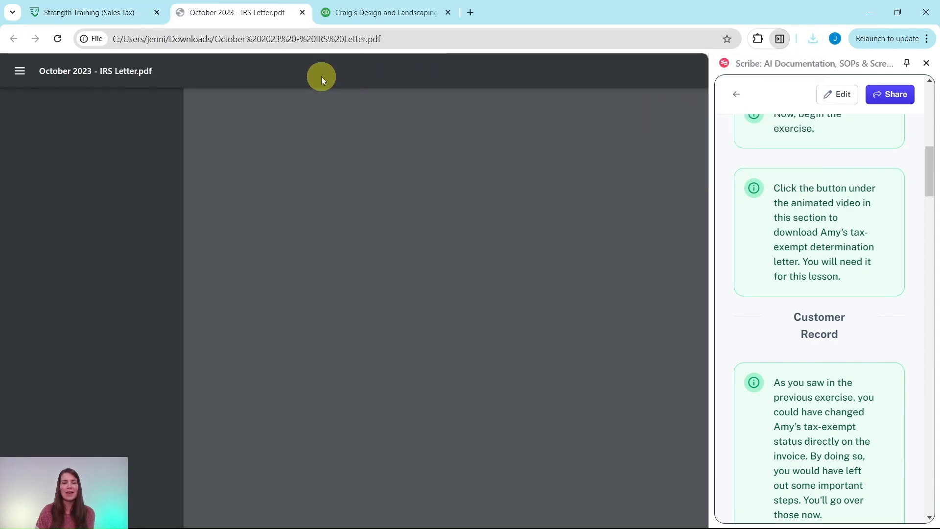
- Read the IRS approval letter, then return to the Craig's Design and Landscaping tab
{"action": "scroll", "coordinate": [524, 222], "scroll_direction": "down", "scroll_amount": 2}
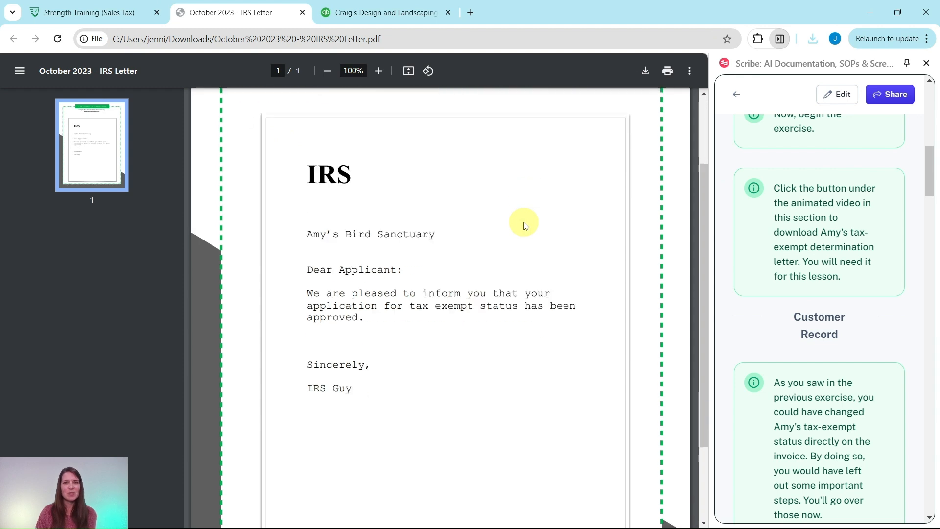
{"action": "scroll", "coordinate": [525, 225], "scroll_direction": "up", "scroll_amount": 1}
{"action": "scroll", "coordinate": [525, 226], "scroll_direction": "up", "scroll_amount": 2}
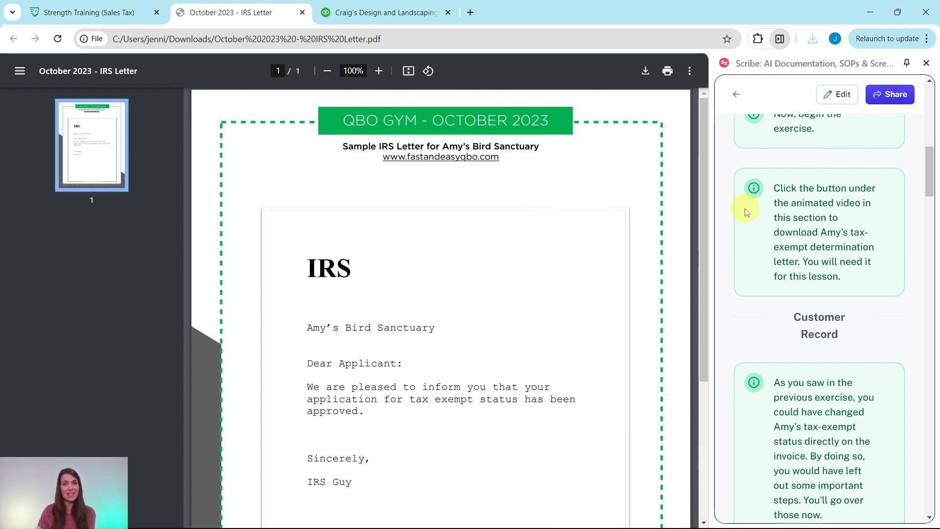
{"action": "scroll", "coordinate": [802, 214], "scroll_direction": "down", "scroll_amount": 4}
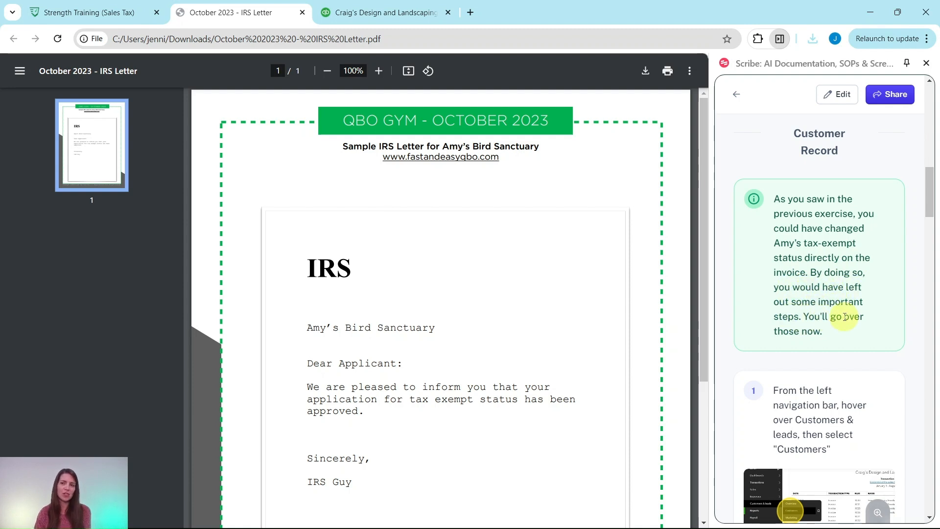
{"action": "scroll", "coordinate": [840, 314], "scroll_direction": "down", "scroll_amount": 5}
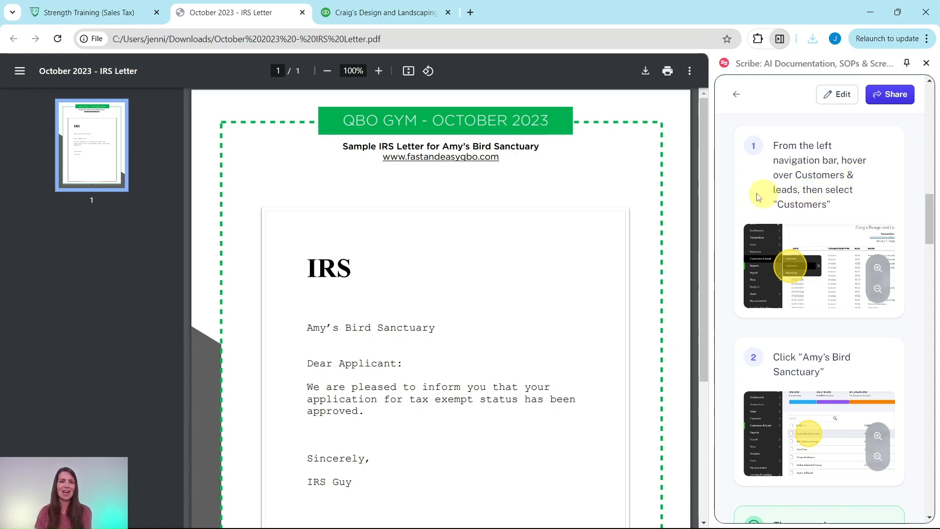
{"action": "left_click", "coordinate": [373, 12]}
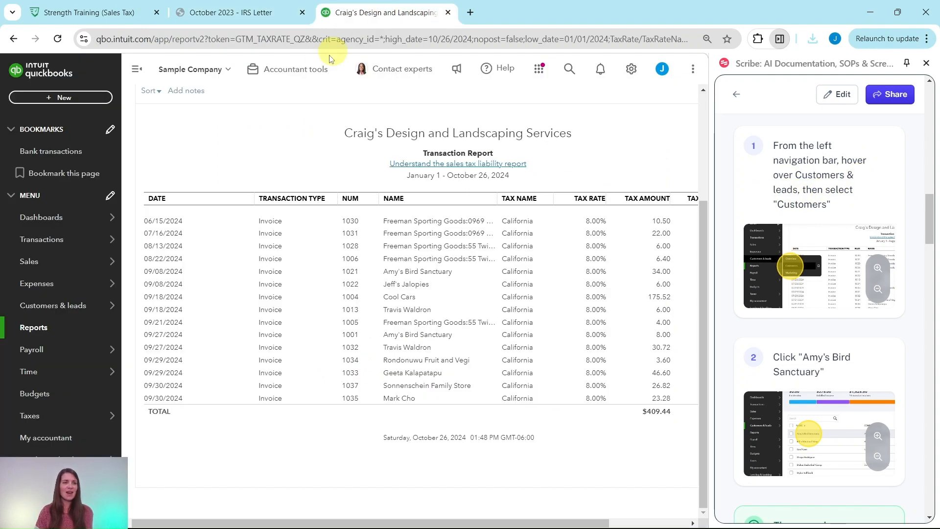
- Open Amy's Bird Sanctuary from Customers, dismiss the tour tip, and collapse the customer list
{"action": "mouse_move", "coordinate": [64, 285]}
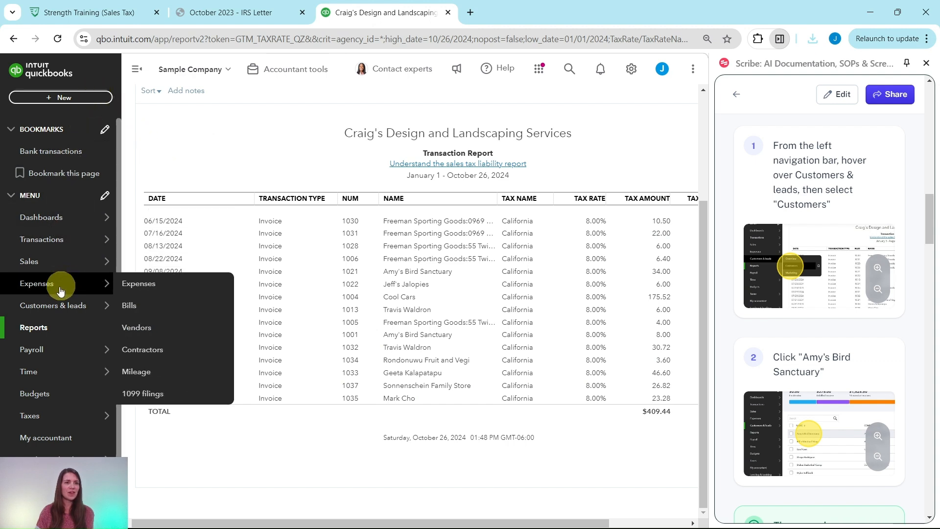
{"action": "mouse_move", "coordinate": [30, 304]}
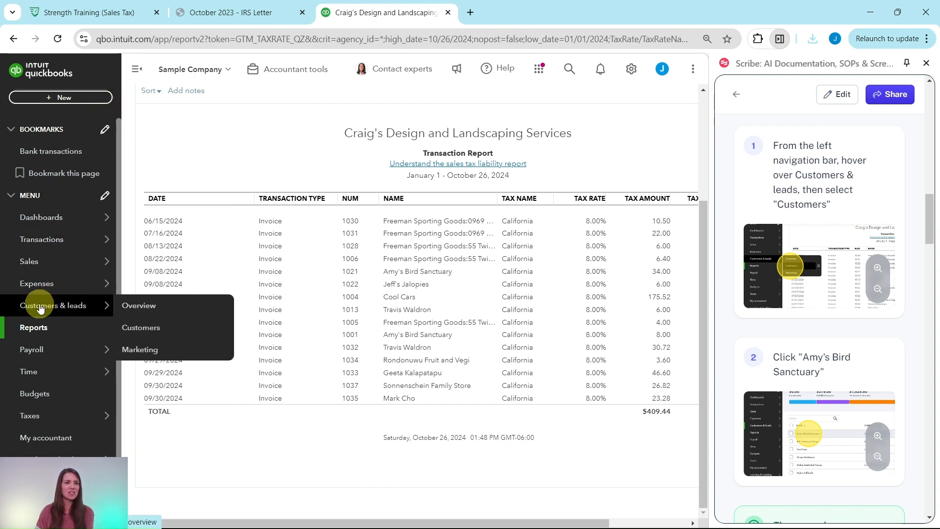
{"action": "left_click", "coordinate": [132, 328]}
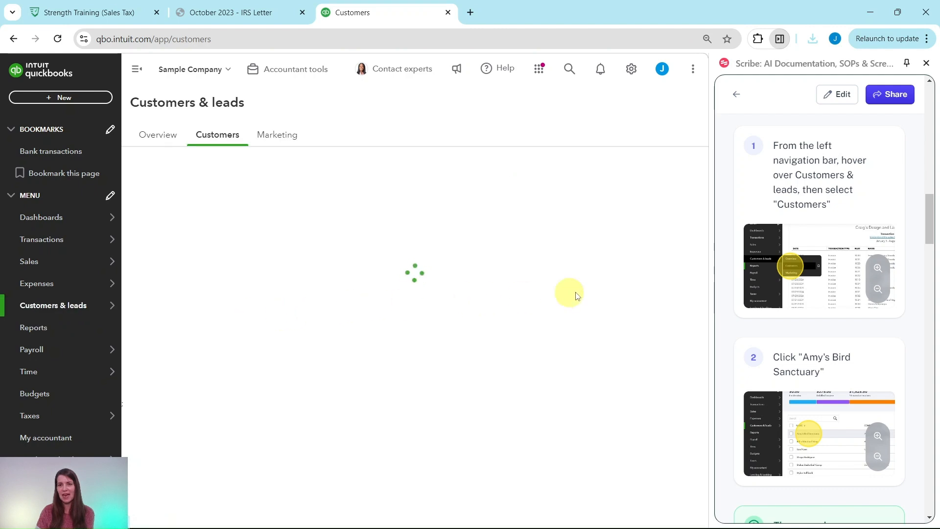
{"action": "scroll", "coordinate": [787, 299], "scroll_direction": "down", "scroll_amount": 3}
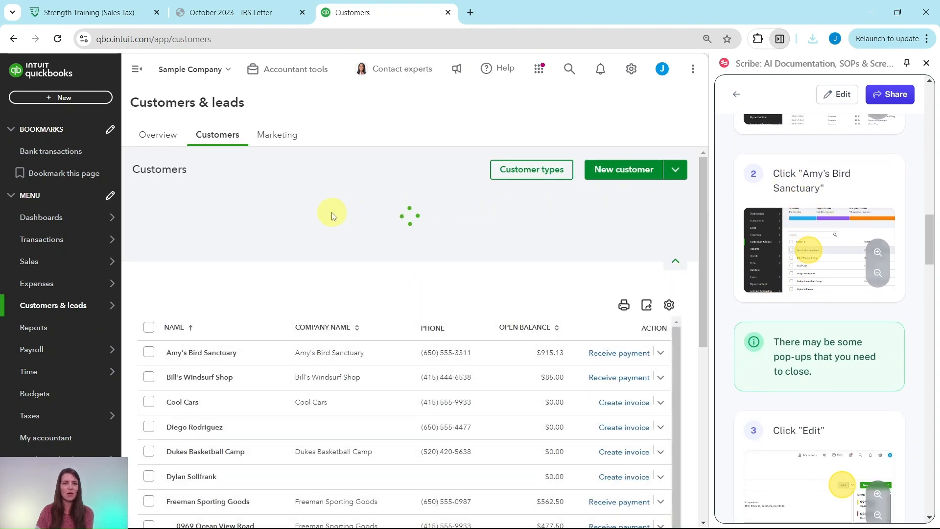
{"action": "left_click", "coordinate": [203, 367]}
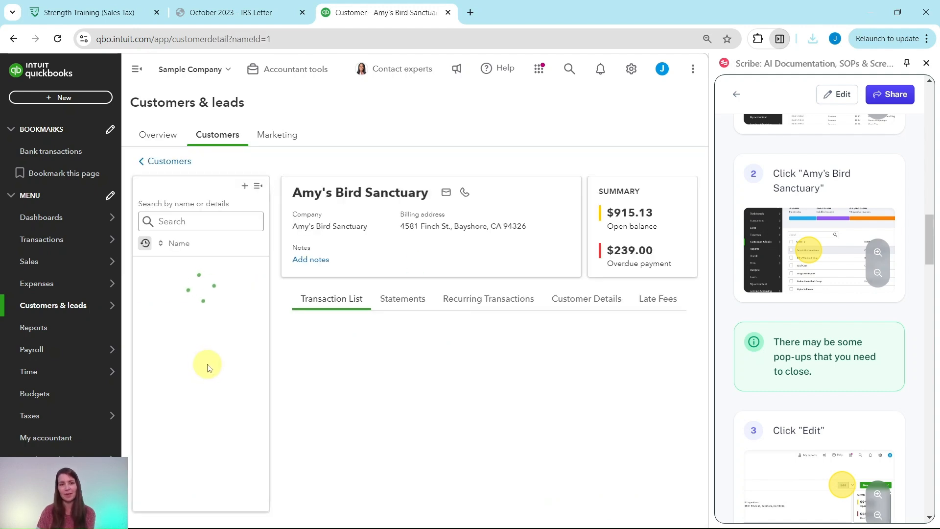
{"action": "scroll", "coordinate": [483, 213], "scroll_direction": "down", "scroll_amount": 6}
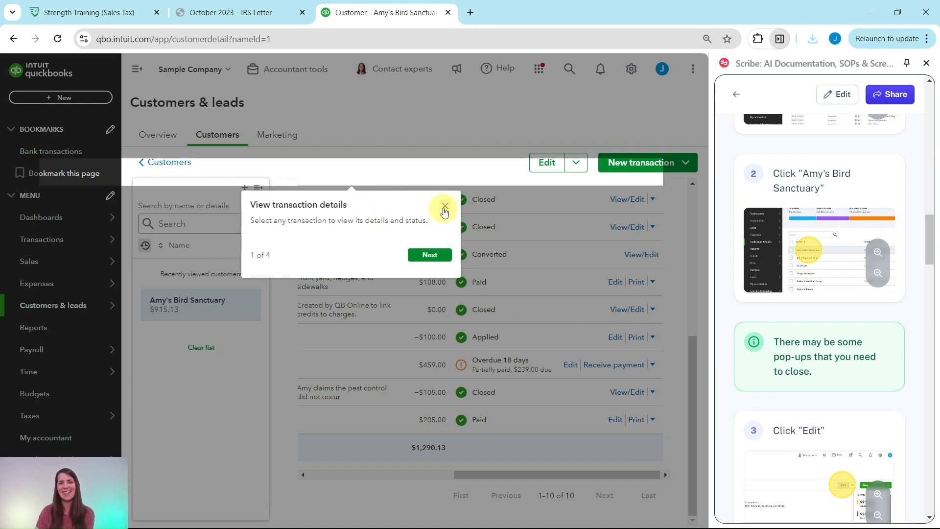
{"action": "left_click", "coordinate": [444, 209]}
{"action": "scroll", "coordinate": [488, 313], "scroll_direction": "up", "scroll_amount": 5}
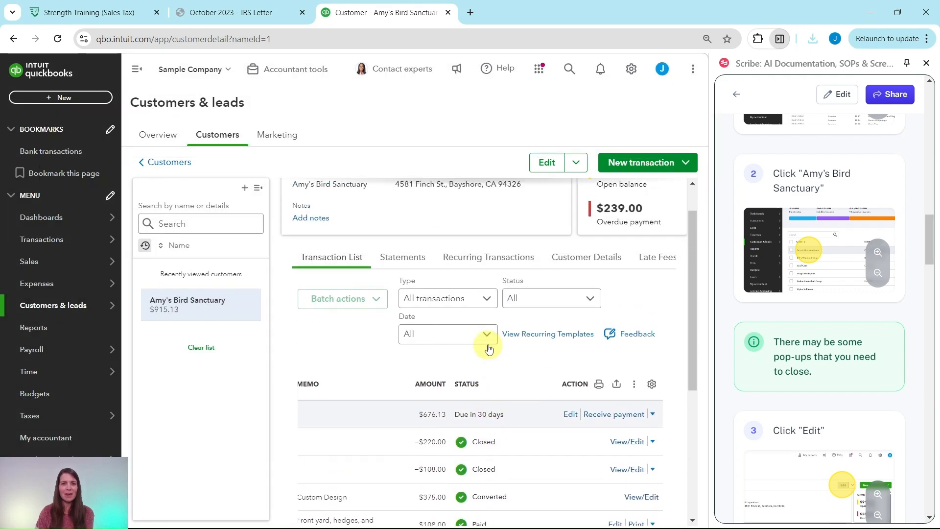
{"action": "scroll", "coordinate": [539, 488], "scroll_direction": "up", "scroll_amount": 1}
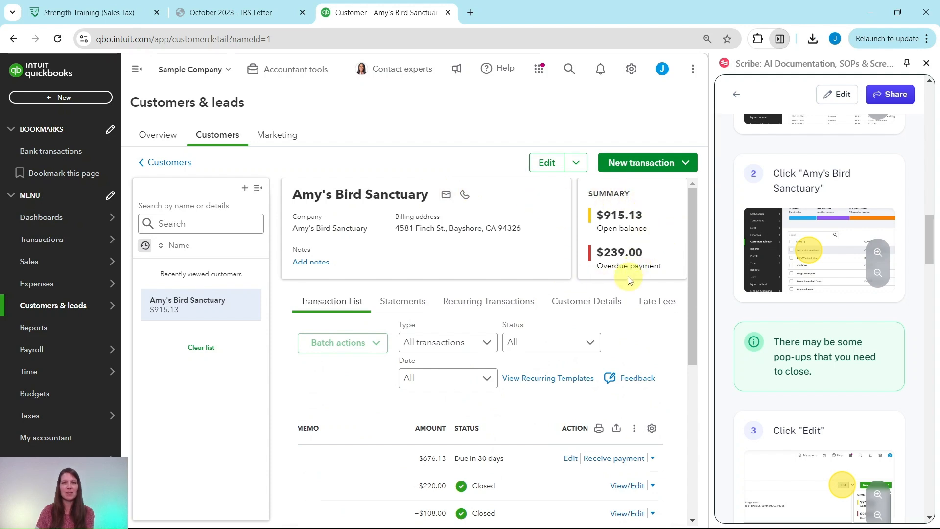
{"action": "left_click", "coordinate": [258, 190]}
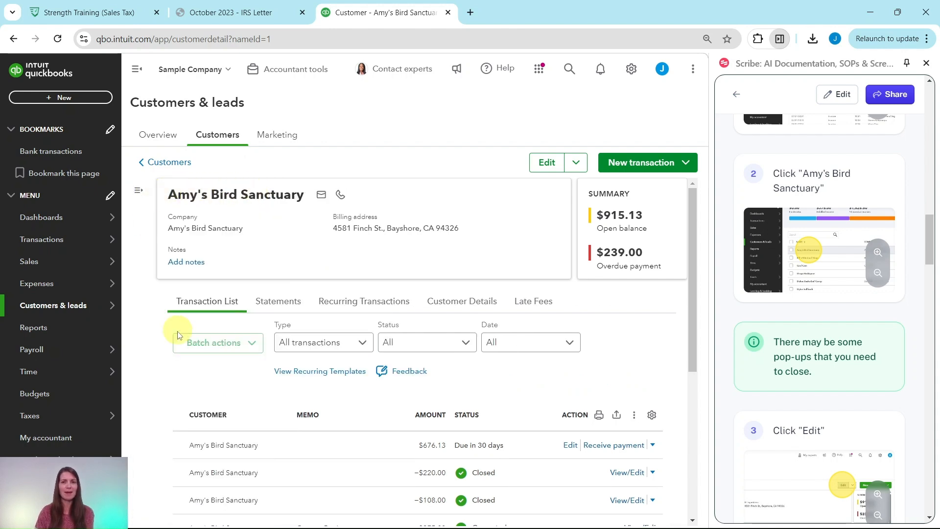
{"action": "scroll", "coordinate": [784, 340], "scroll_direction": "down", "scroll_amount": 5}
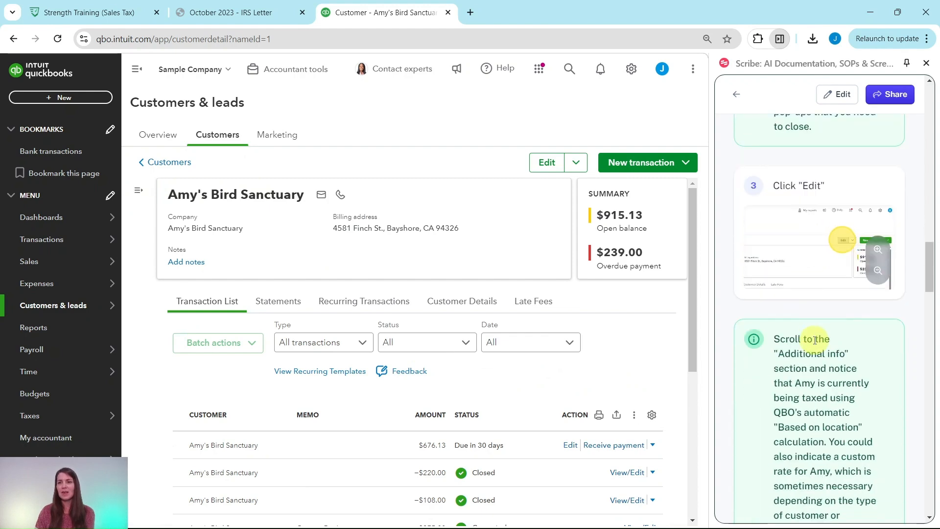
- Edit Amy's Bird Sanctuary and tick 'This customer is tax exempt' under Additional info
{"action": "left_click", "coordinate": [550, 165]}
{"action": "scroll", "coordinate": [796, 295], "scroll_direction": "down", "scroll_amount": 2}
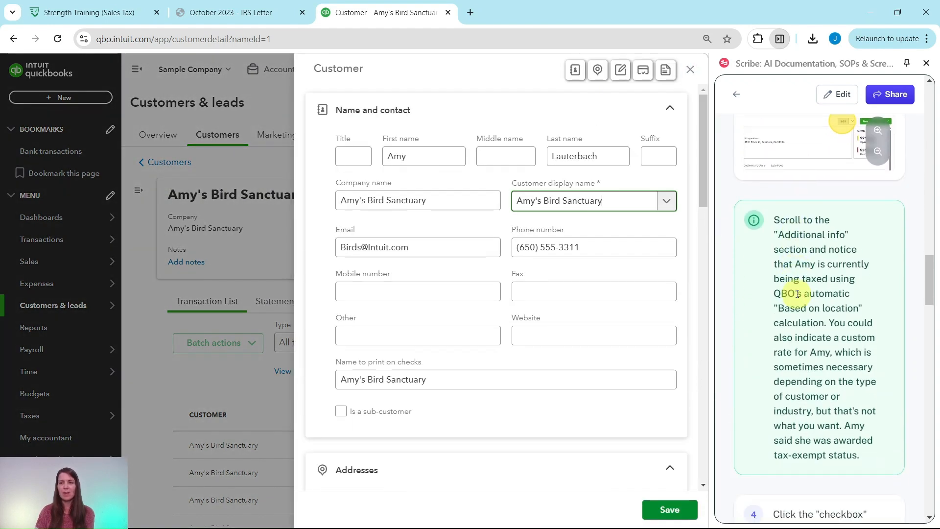
{"action": "scroll", "coordinate": [796, 295], "scroll_direction": "down", "scroll_amount": 2}
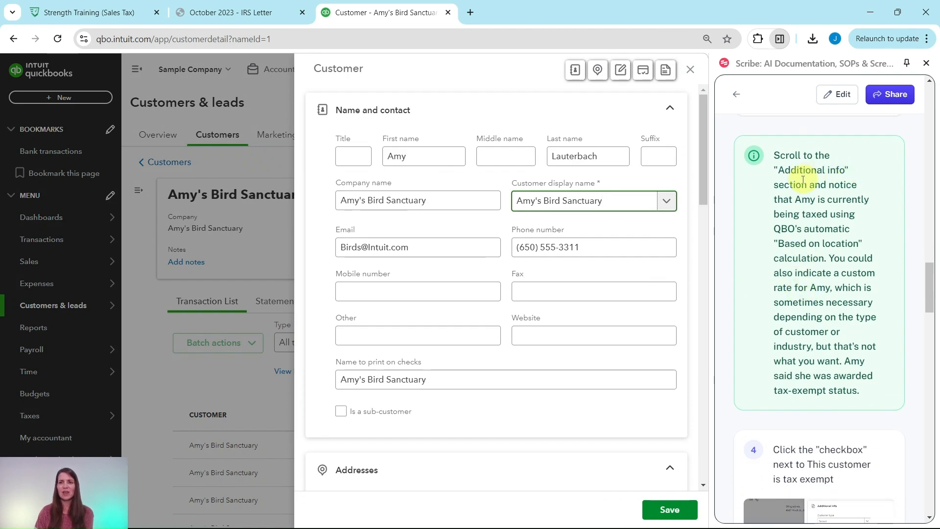
{"action": "scroll", "coordinate": [434, 187], "scroll_direction": "down", "scroll_amount": 13}
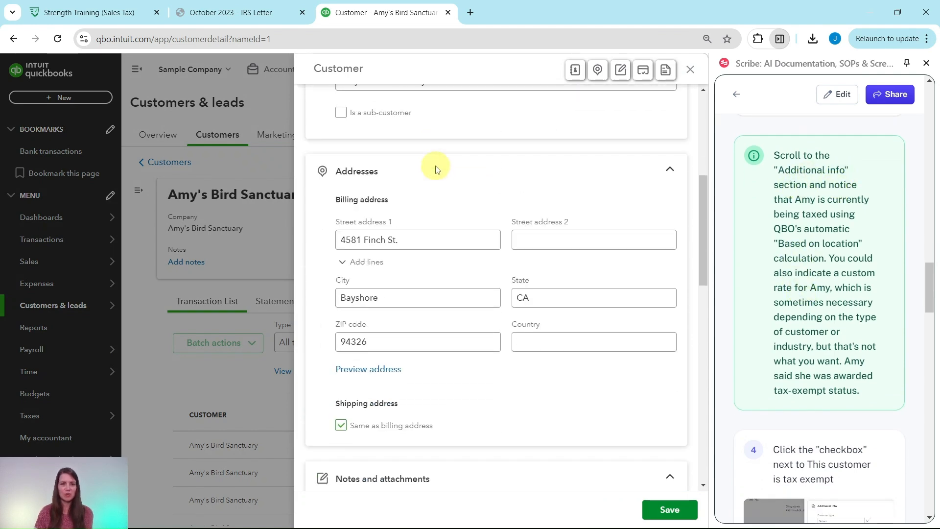
{"action": "scroll", "coordinate": [437, 170], "scroll_direction": "down", "scroll_amount": 9}
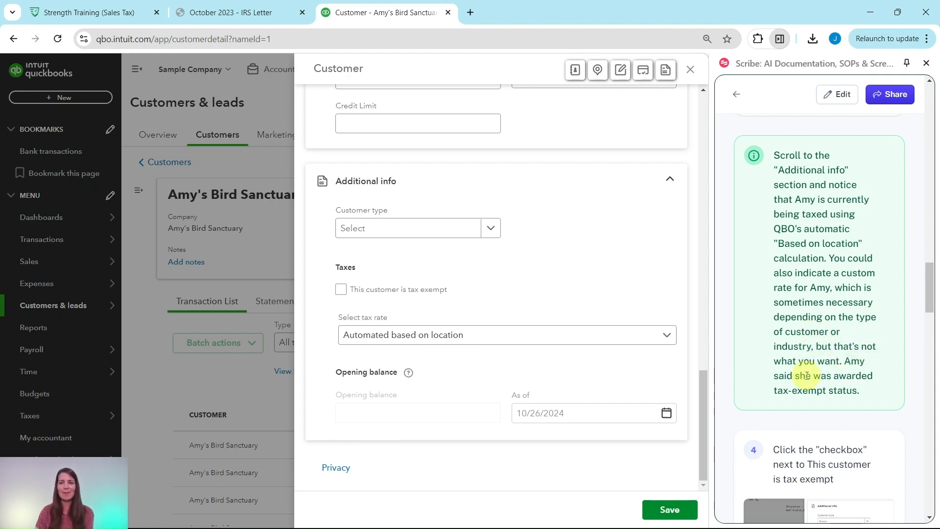
{"action": "scroll", "coordinate": [815, 356], "scroll_direction": "down", "scroll_amount": 6}
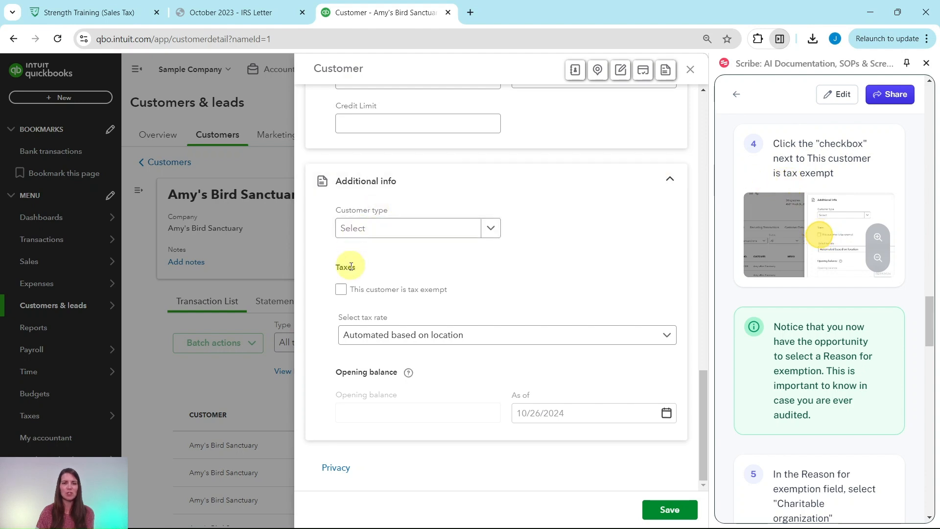
{"action": "left_click", "coordinate": [341, 290]}
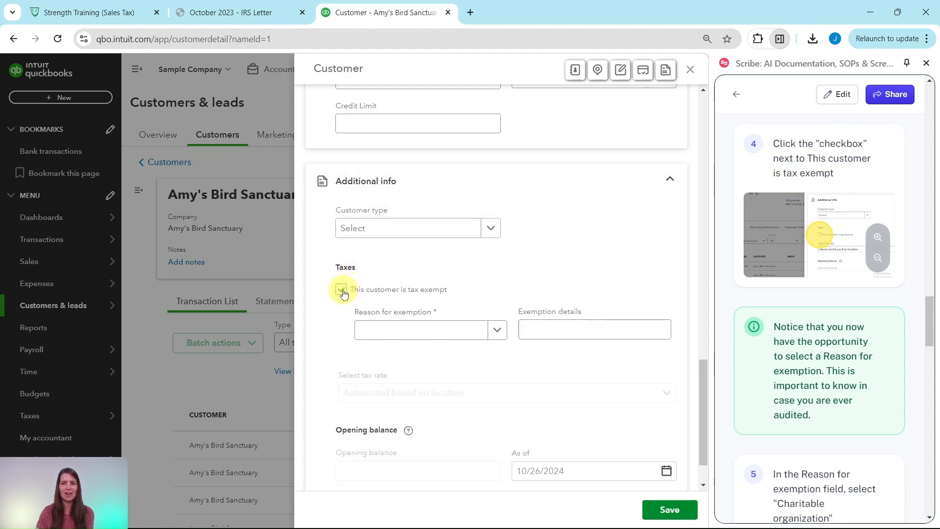
{"action": "scroll", "coordinate": [797, 298], "scroll_direction": "down", "scroll_amount": 2}
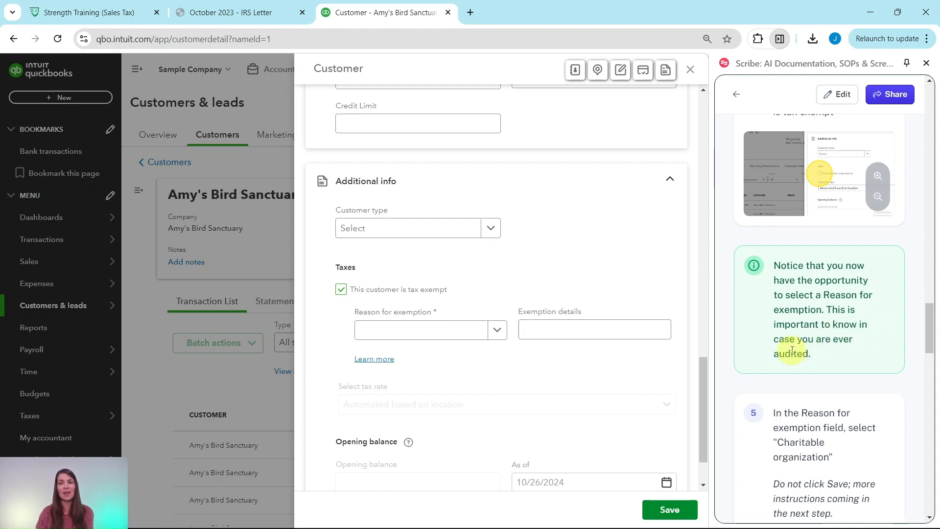
{"action": "scroll", "coordinate": [799, 344], "scroll_direction": "down", "scroll_amount": 5}
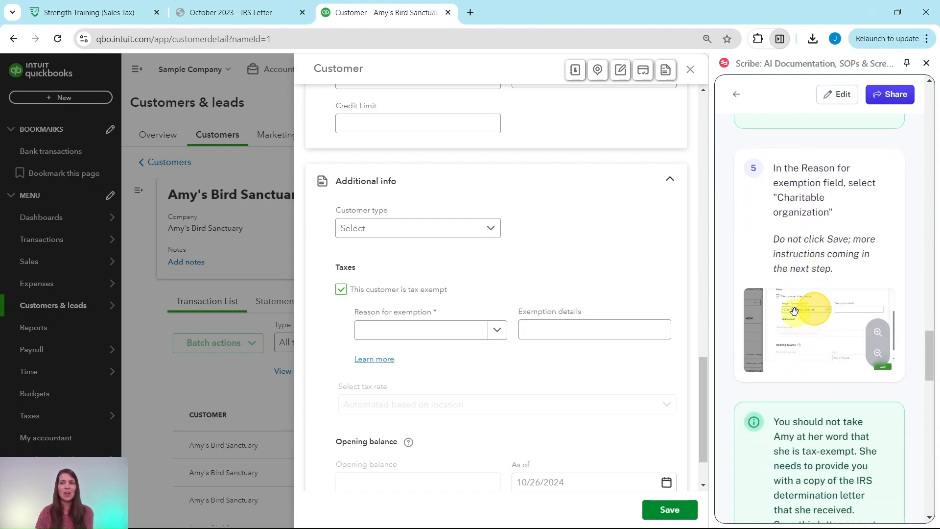
{"action": "left_click", "coordinate": [425, 331]}
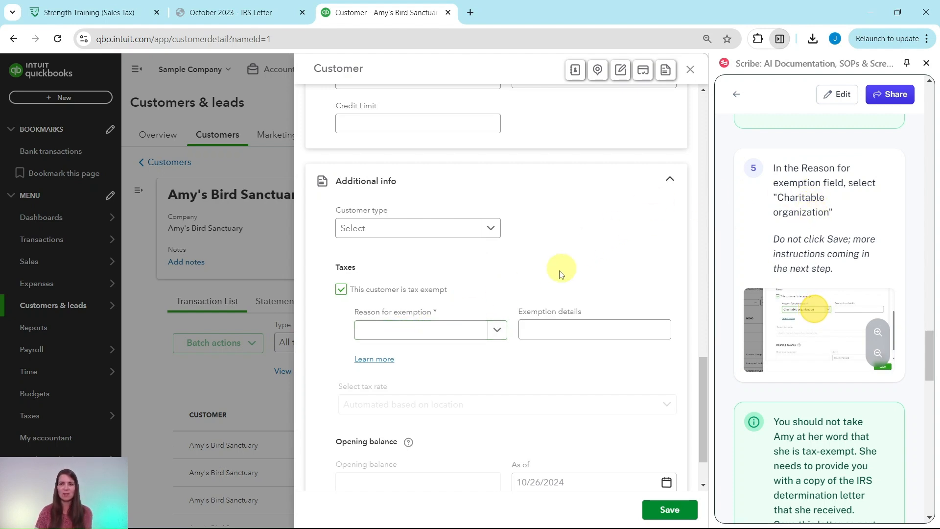
{"action": "left_click", "coordinate": [498, 332]}
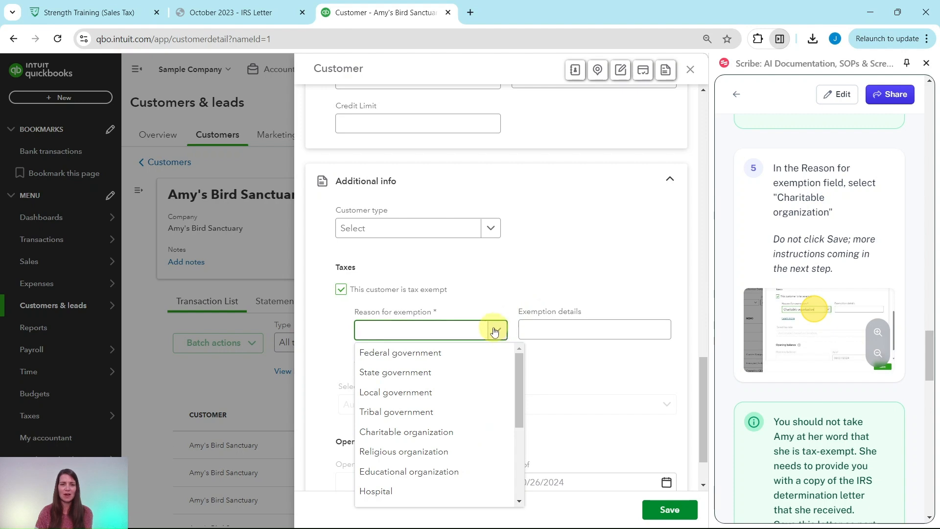
- Pick Charitable organization from the Reason for exemption dropdown
{"action": "scroll", "coordinate": [386, 355], "scroll_direction": "down", "scroll_amount": 1}
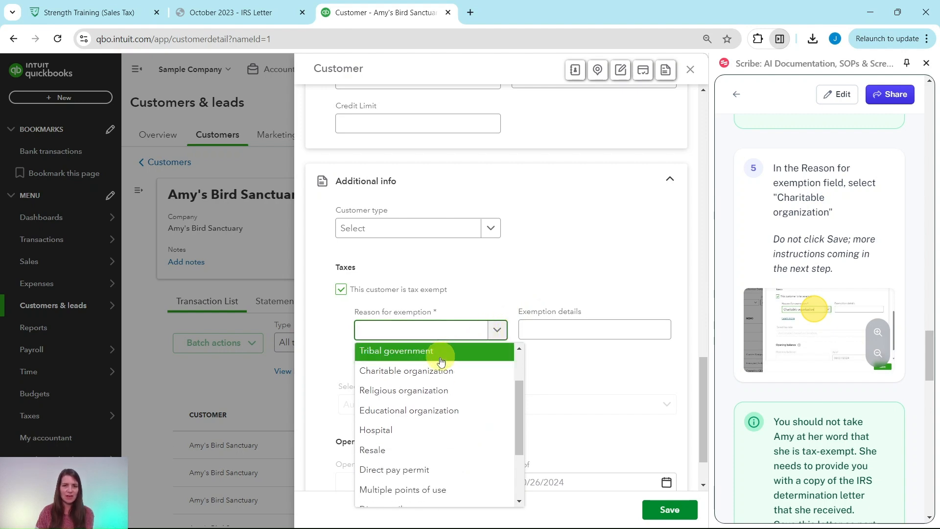
{"action": "scroll", "coordinate": [431, 374], "scroll_direction": "up", "scroll_amount": 2}
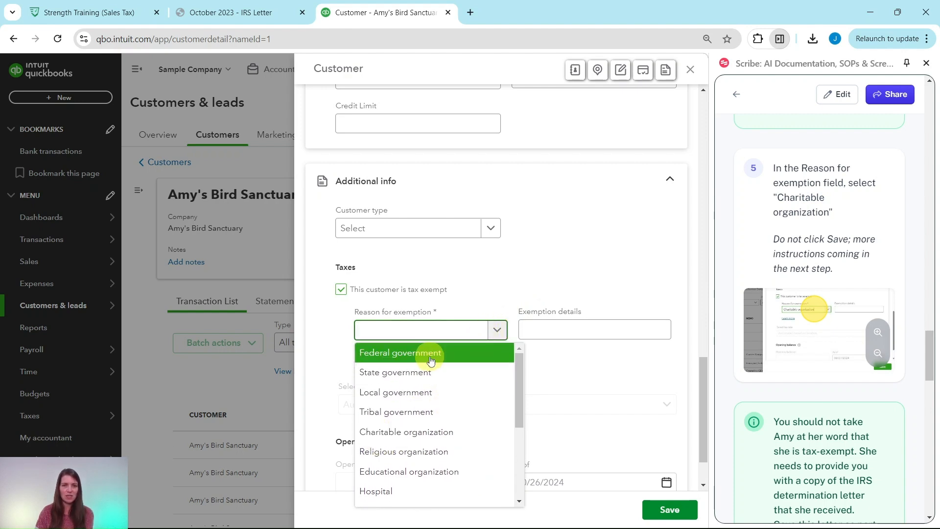
{"action": "left_click", "coordinate": [408, 434]}
{"action": "scroll", "coordinate": [791, 313], "scroll_direction": "down", "scroll_amount": 3}
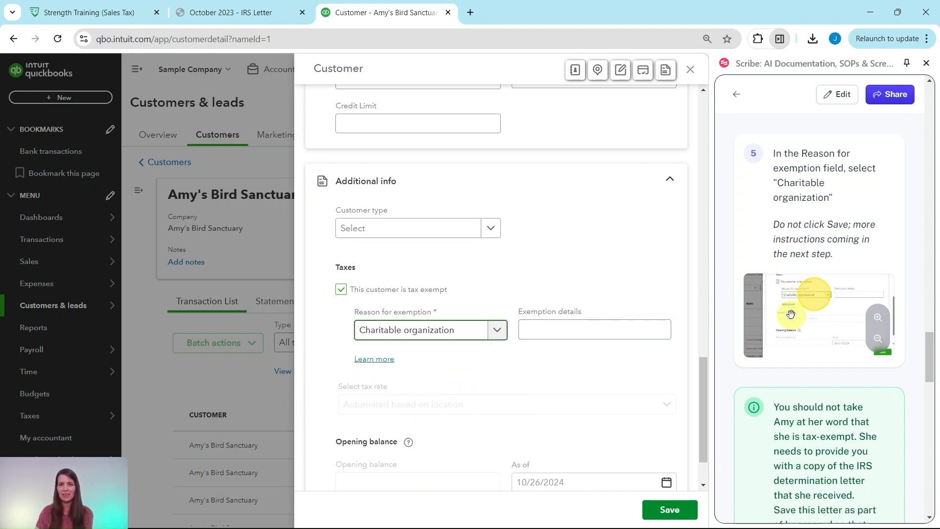
{"action": "scroll", "coordinate": [792, 314], "scroll_direction": "down", "scroll_amount": 1}
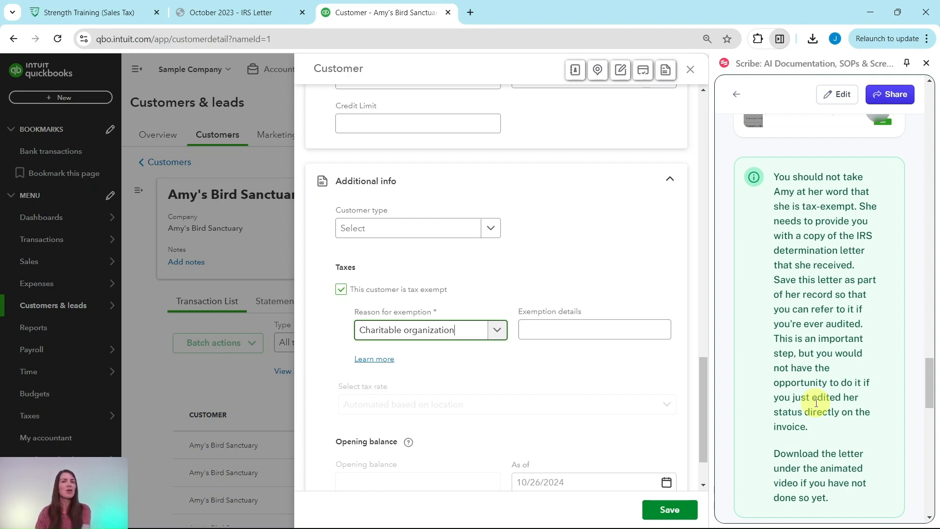
{"action": "scroll", "coordinate": [823, 342], "scroll_direction": "down", "scroll_amount": 5}
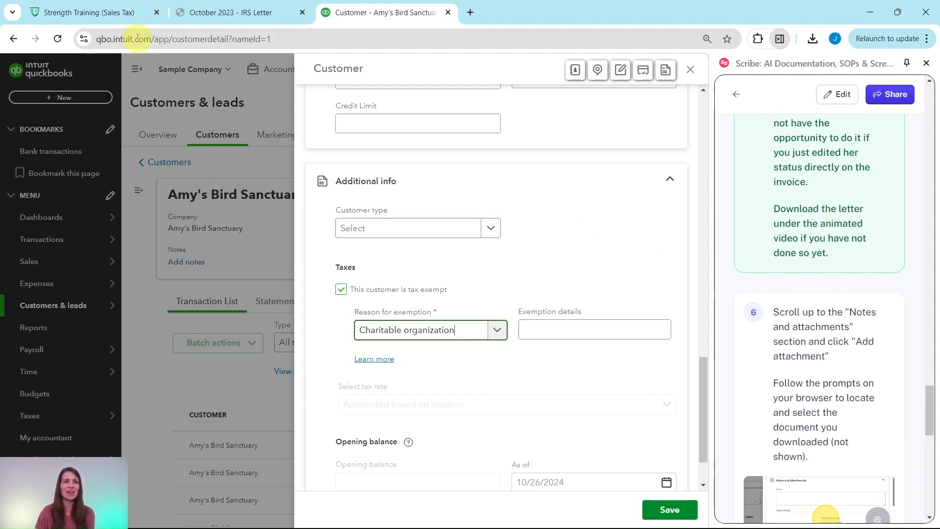
{"action": "left_click", "coordinate": [100, 15]}
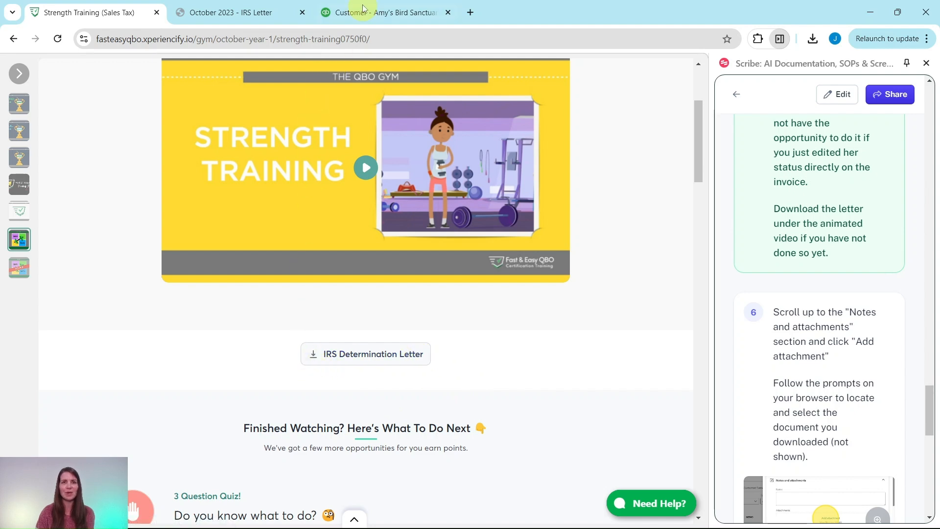
{"action": "left_click", "coordinate": [354, 14]}
{"action": "scroll", "coordinate": [842, 329], "scroll_direction": "down", "scroll_amount": 8}
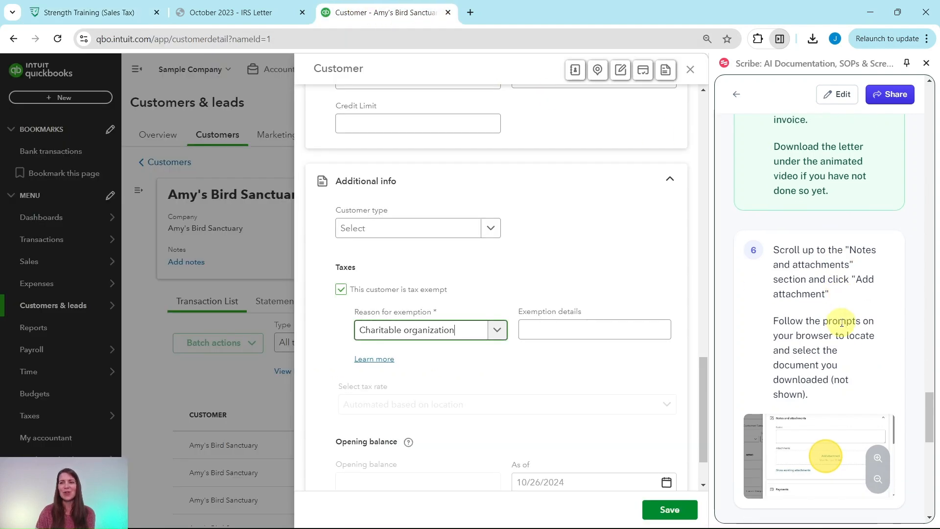
{"action": "scroll", "coordinate": [798, 206], "scroll_direction": "up", "scroll_amount": 5}
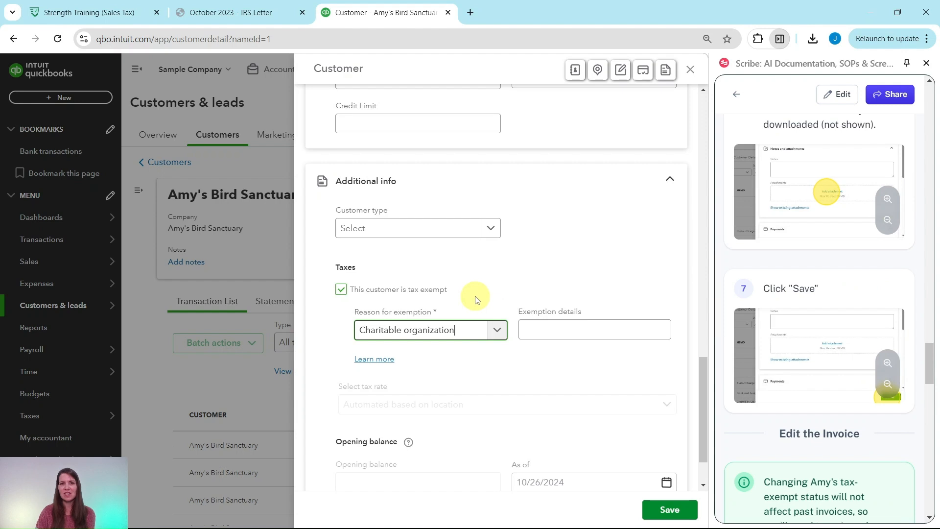
{"action": "scroll", "coordinate": [495, 284], "scroll_direction": "up", "scroll_amount": 10}
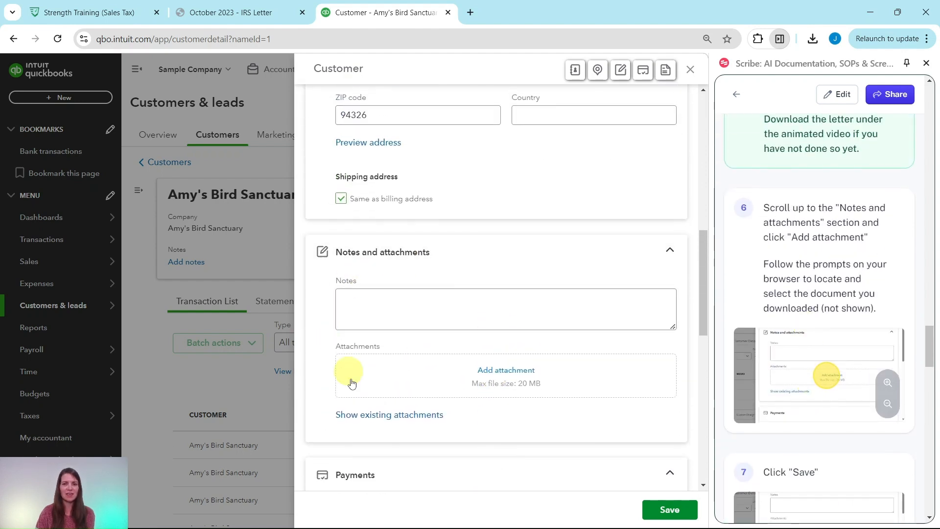
- Scroll the customer edit panel to the Notes and attachments section
{"action": "scroll", "coordinate": [607, 344], "scroll_direction": "down", "scroll_amount": 1}
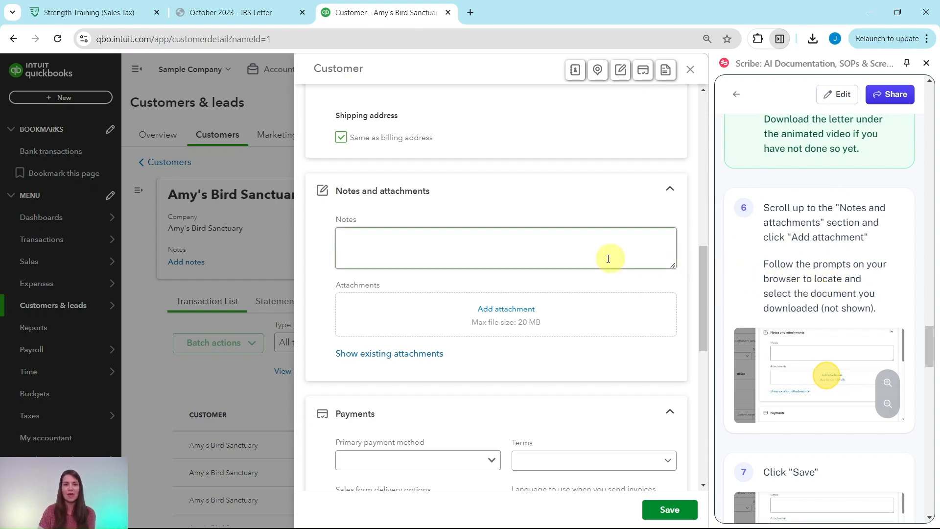
- Attach October 2023 - IRS Letter.pdf to Amy's Bird Sanctuary's customer form
{"action": "left_click", "coordinate": [499, 313]}
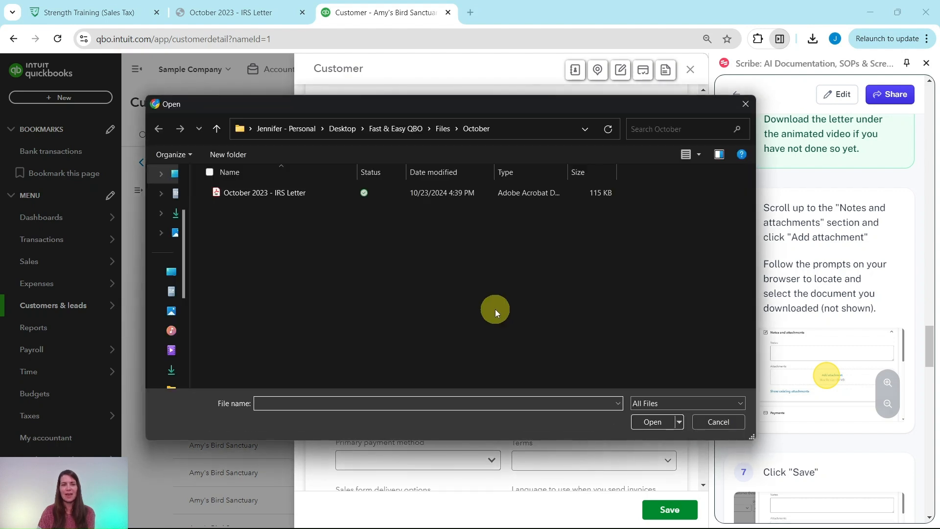
{"action": "left_click", "coordinate": [263, 193]}
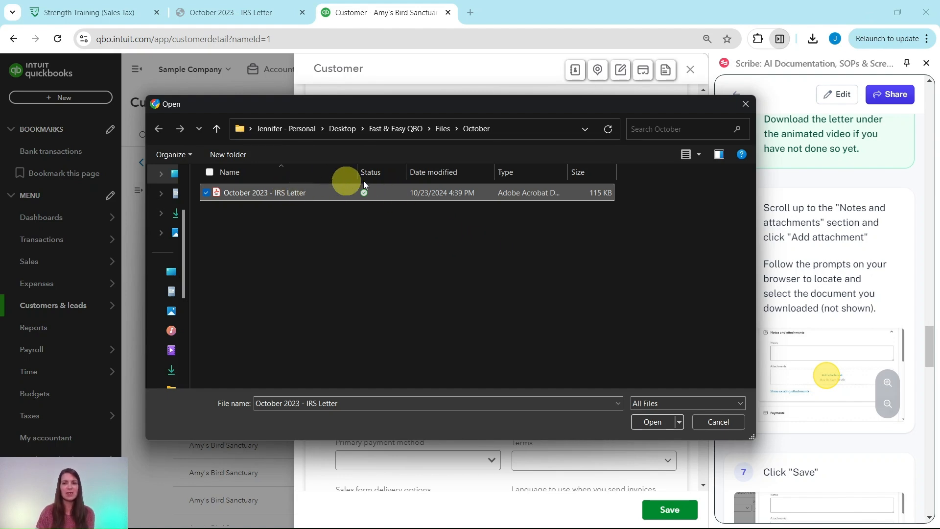
{"action": "left_click", "coordinate": [653, 422]}
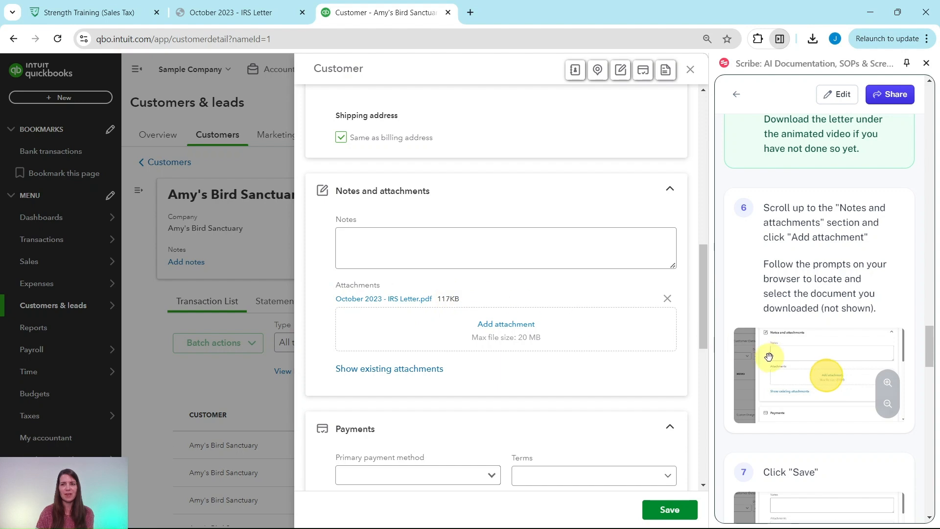
- Save Amy's Bird Sanctuary's customer record with October 2023 - IRS Letter.pdf attached
{"action": "scroll", "coordinate": [769, 355], "scroll_direction": "down", "scroll_amount": 6}
{"action": "scroll", "coordinate": [770, 357], "scroll_direction": "down", "scroll_amount": 1}
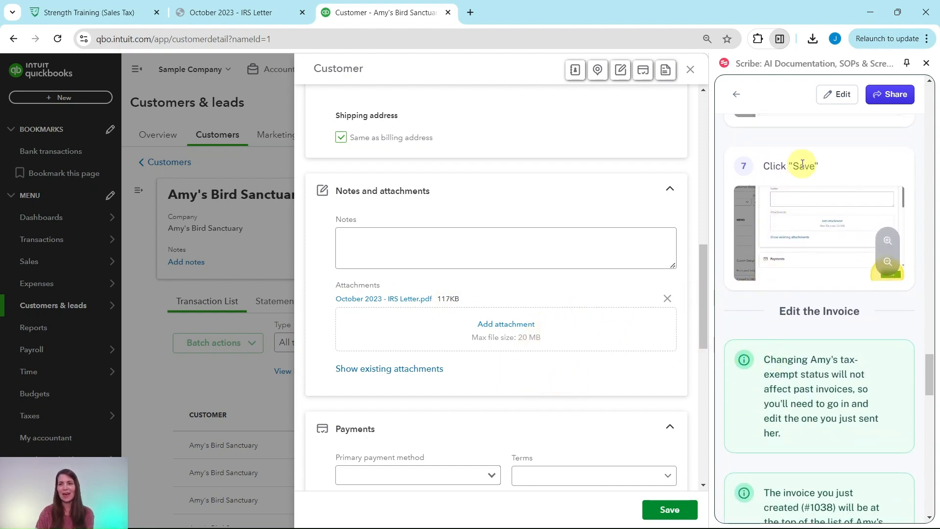
{"action": "left_click", "coordinate": [670, 514]}
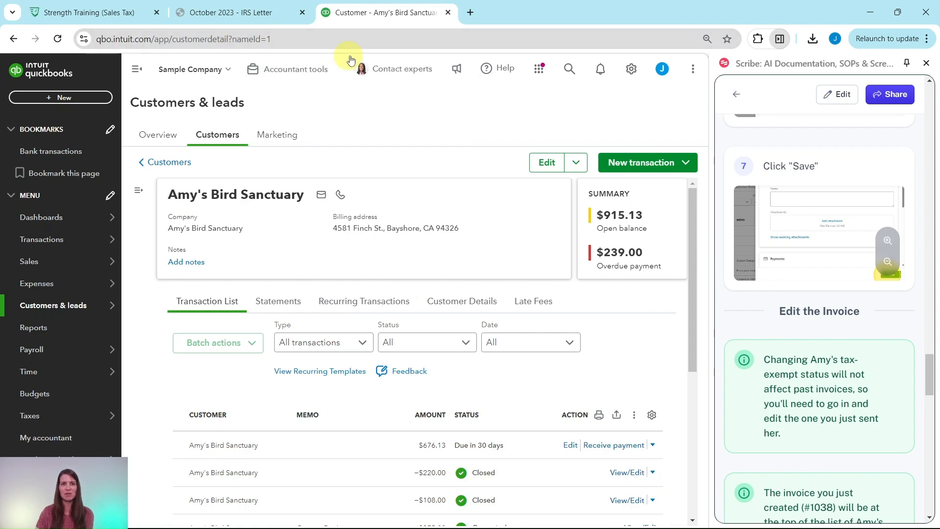
- Open the $676.13 invoice 1038 from Amy's Bird Sanctuary's transaction list for editing
{"action": "scroll", "coordinate": [768, 215], "scroll_direction": "down", "scroll_amount": 4}
{"action": "scroll", "coordinate": [778, 196], "scroll_direction": "up", "scroll_amount": 1}
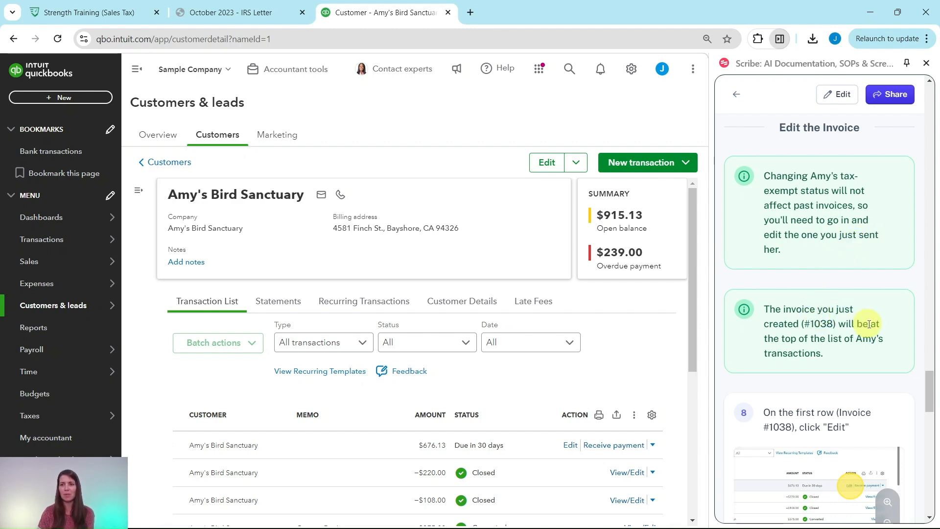
{"action": "scroll", "coordinate": [798, 332], "scroll_direction": "down", "scroll_amount": 2}
{"action": "scroll", "coordinate": [686, 306], "scroll_direction": "down", "scroll_amount": 2}
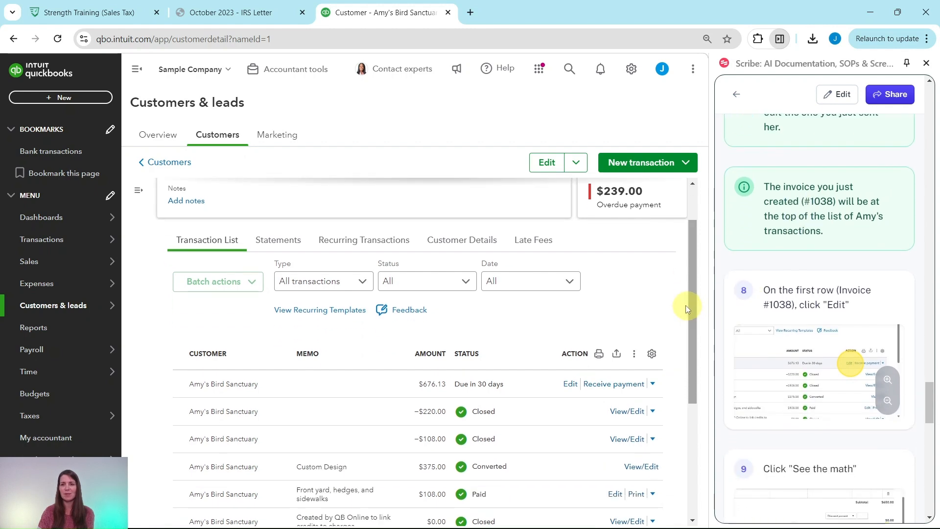
{"action": "scroll", "coordinate": [670, 264], "scroll_direction": "down", "scroll_amount": 2}
{"action": "scroll", "coordinate": [670, 265], "scroll_direction": "down", "scroll_amount": 1}
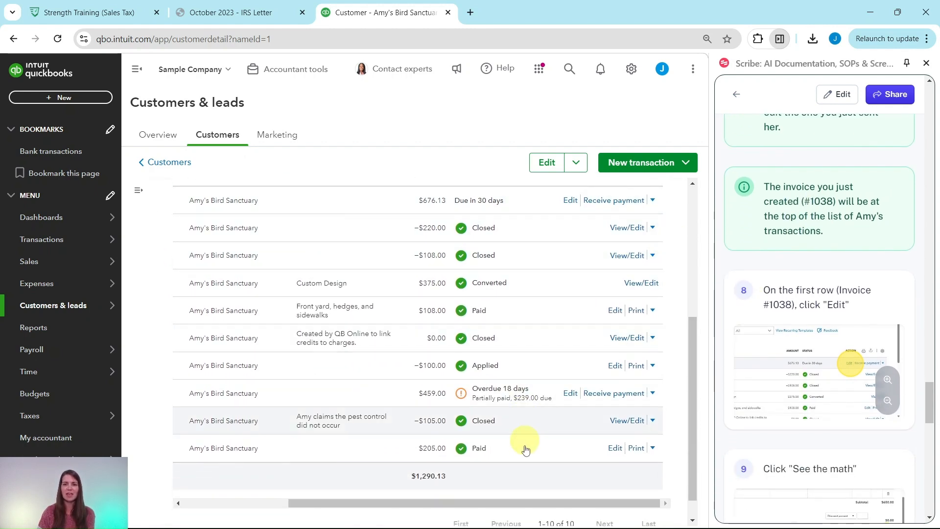
{"action": "left_click_drag", "start_coordinate": [516, 503], "coordinate": [360, 495]}
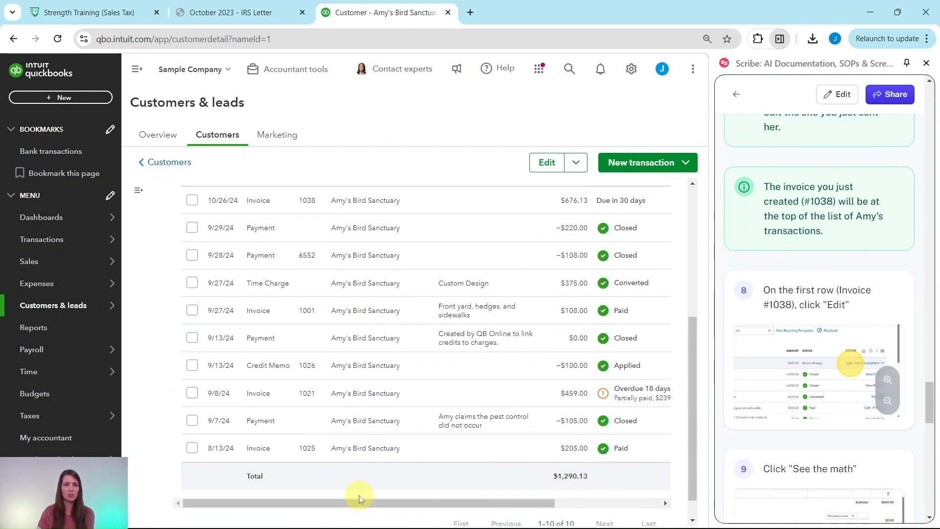
{"action": "scroll", "coordinate": [348, 407], "scroll_direction": "up", "scroll_amount": 3}
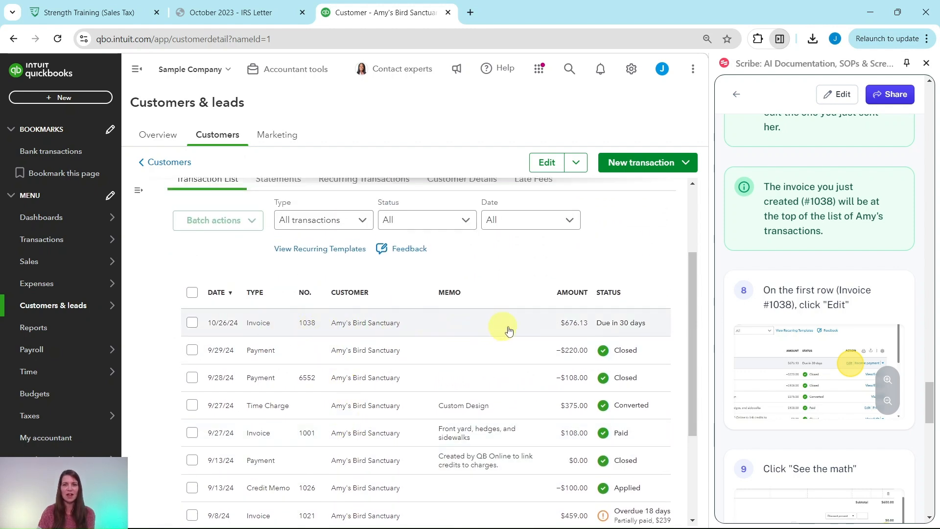
{"action": "scroll", "coordinate": [658, 425], "scroll_direction": "down", "scroll_amount": 3}
{"action": "left_click_drag", "start_coordinate": [527, 475], "coordinate": [632, 476]}
{"action": "scroll", "coordinate": [568, 399], "scroll_direction": "up", "scroll_amount": 4}
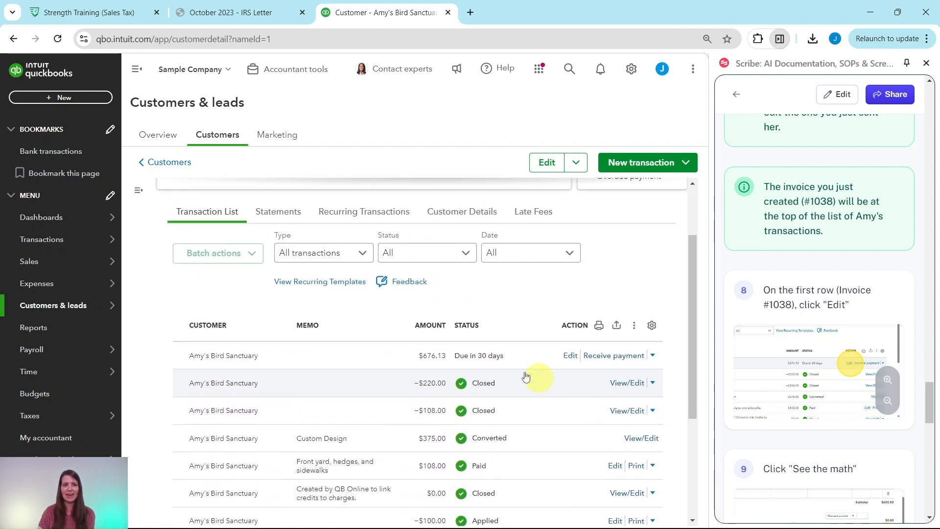
{"action": "left_click", "coordinate": [569, 361]}
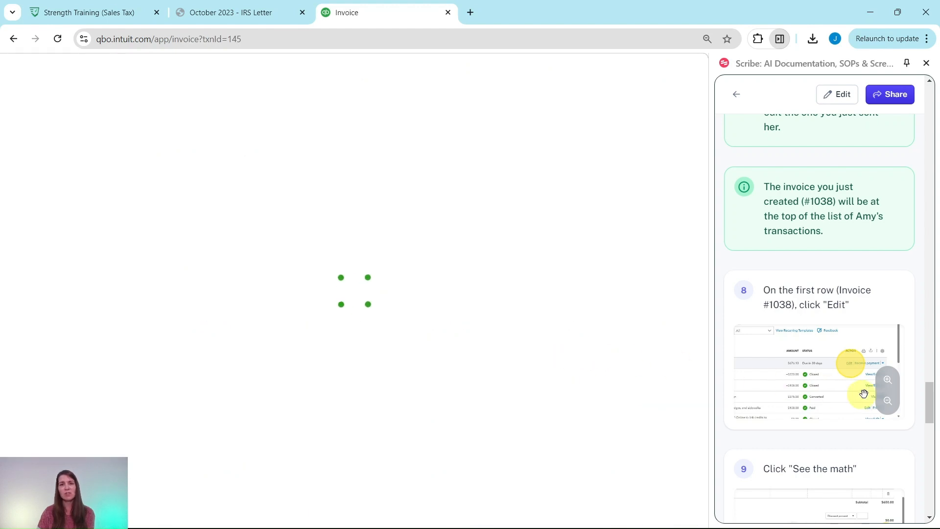
- Show 'See the math' for invoice 1038's sales tax, including the $26.13 Rock Fountain line
{"action": "scroll", "coordinate": [865, 372], "scroll_direction": "down", "scroll_amount": 4}
{"action": "scroll", "coordinate": [865, 367], "scroll_direction": "down", "scroll_amount": 2}
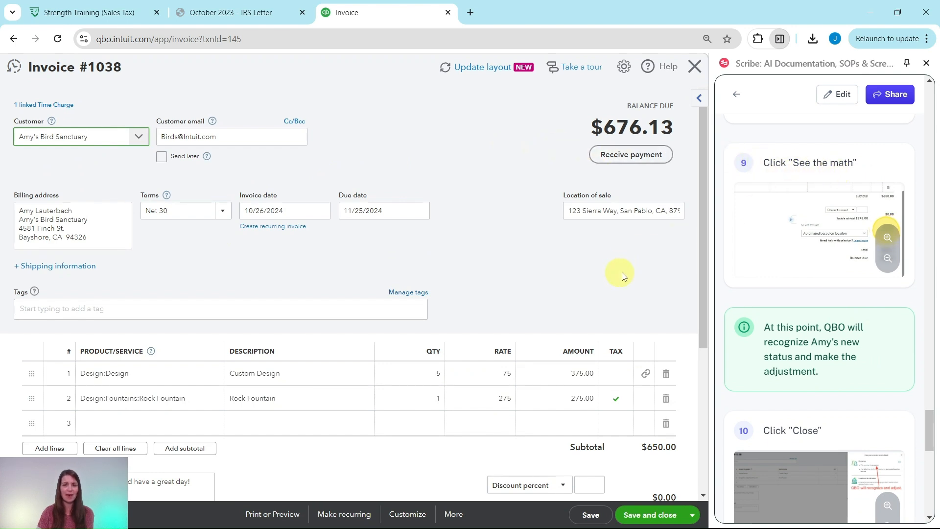
{"action": "scroll", "coordinate": [646, 260], "scroll_direction": "down", "scroll_amount": 5}
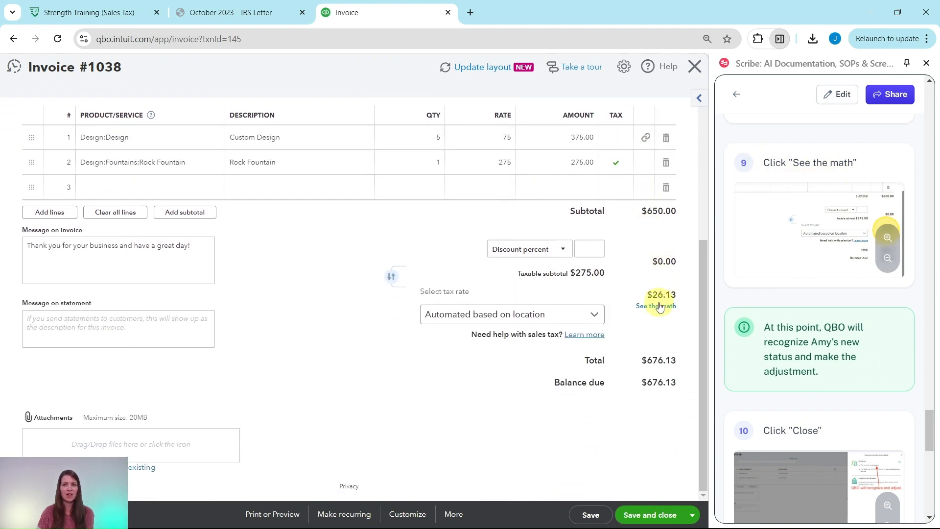
{"action": "left_click", "coordinate": [658, 308]}
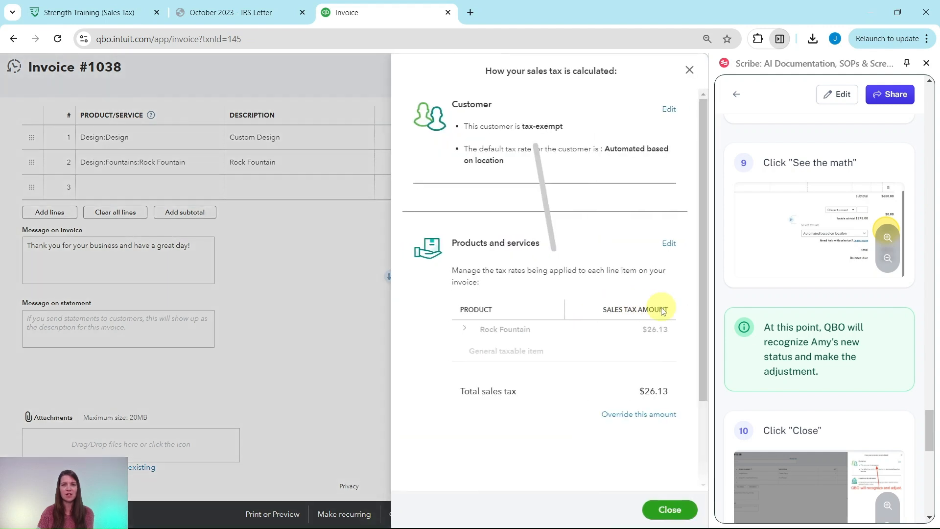
- Close the tax breakdown, leaving invoice 1038 at $0.00 sales tax and $650.00 total
{"action": "scroll", "coordinate": [792, 299], "scroll_direction": "down", "scroll_amount": 2}
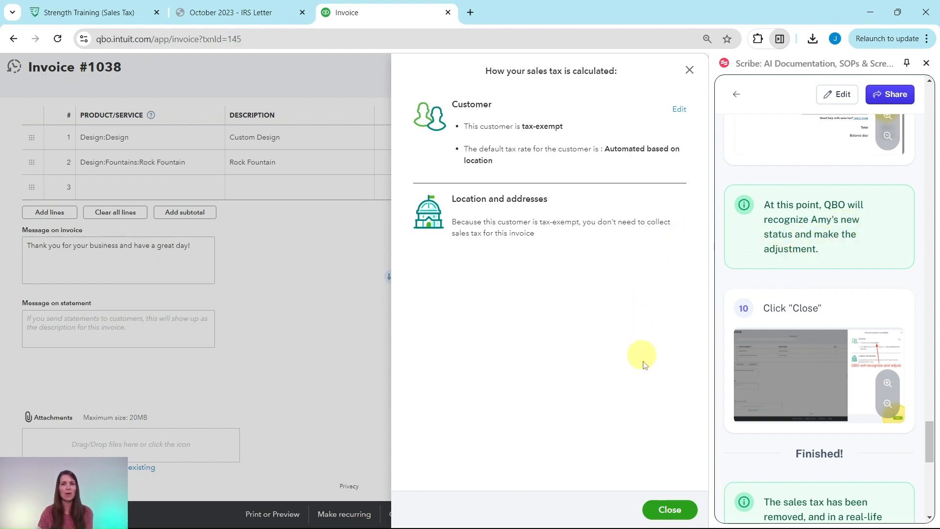
{"action": "left_click", "coordinate": [675, 510]}
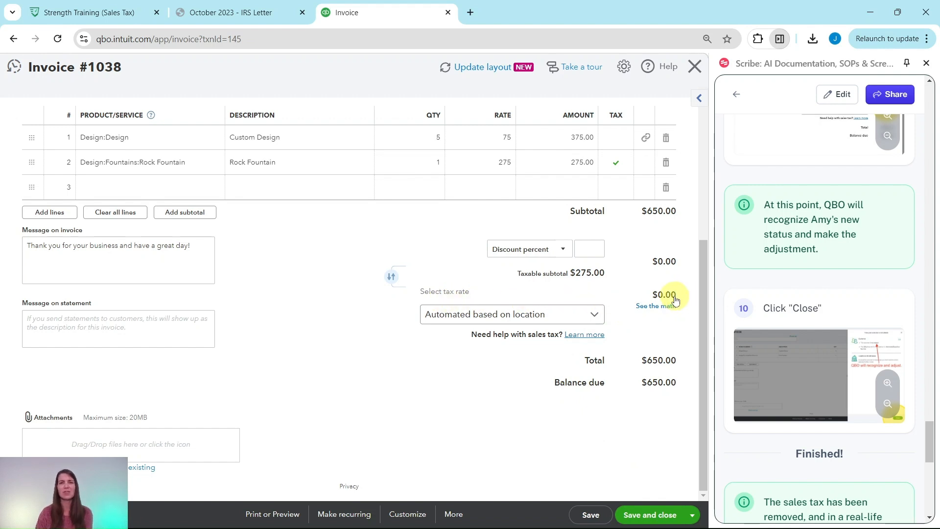
{"action": "scroll", "coordinate": [798, 289], "scroll_direction": "down", "scroll_amount": 5}
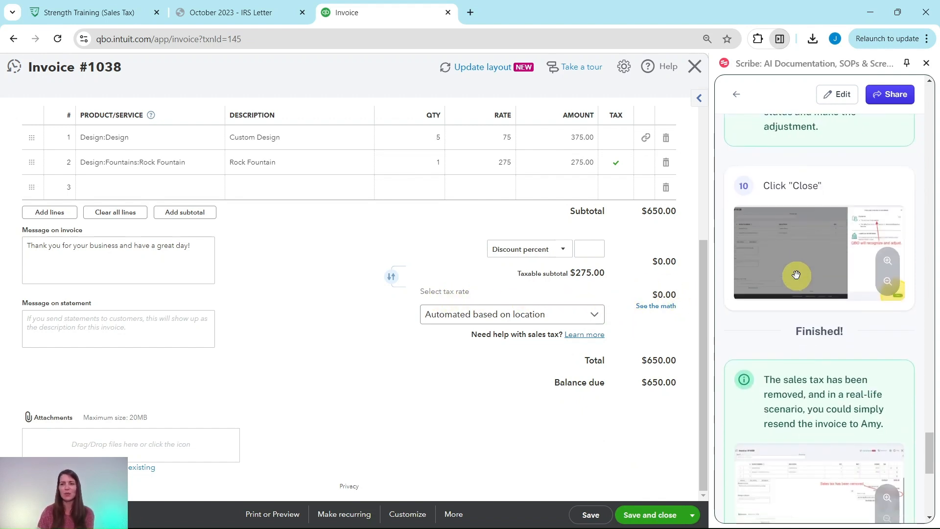
{"action": "scroll", "coordinate": [796, 276], "scroll_direction": "down", "scroll_amount": 1}
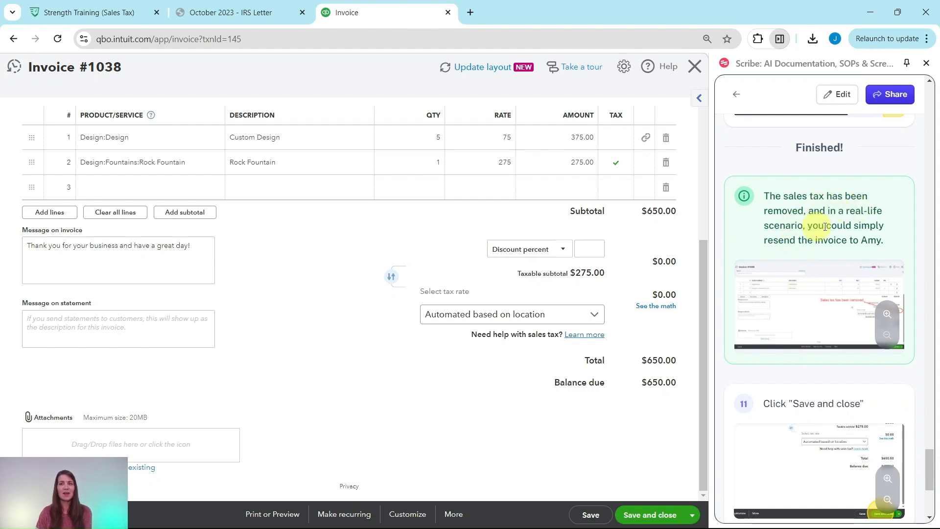
{"action": "scroll", "coordinate": [845, 238], "scroll_direction": "down", "scroll_amount": 2}
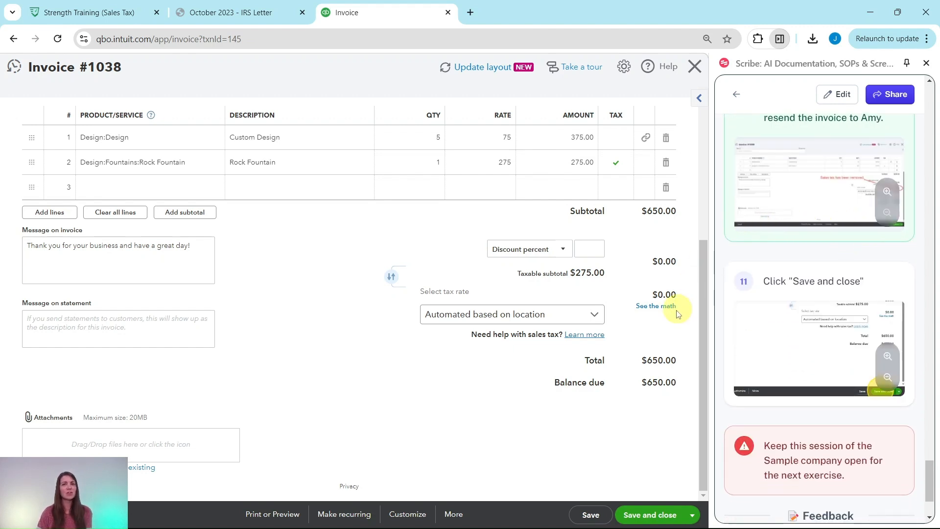
{"action": "left_click", "coordinate": [692, 515]}
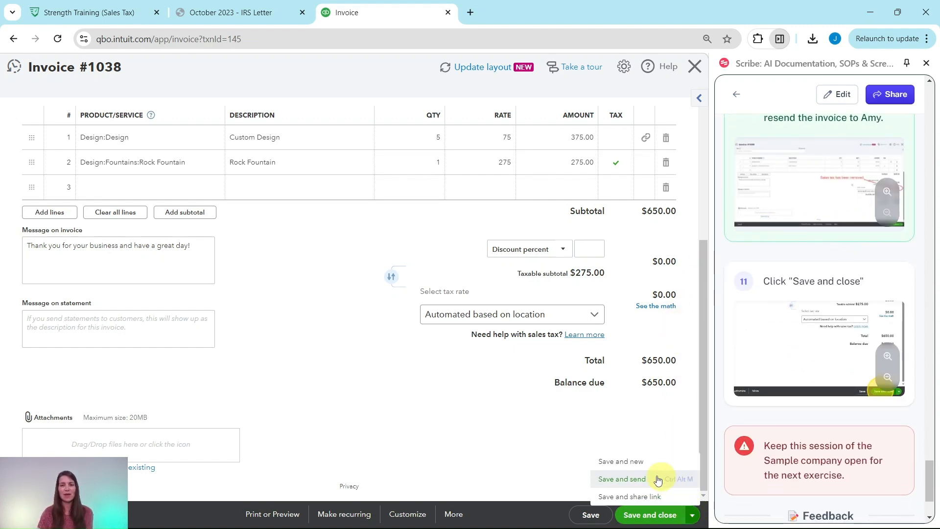
{"action": "left_click", "coordinate": [550, 471]}
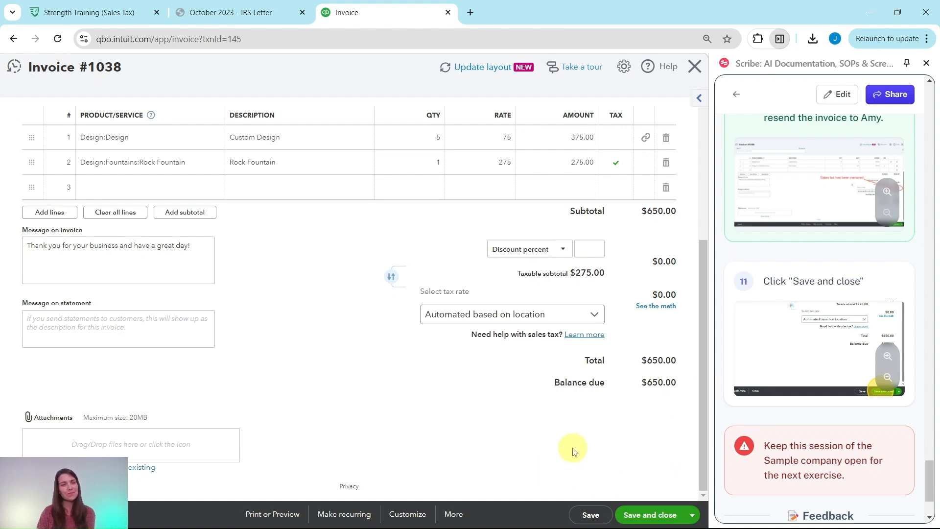
- Save and close invoice 1038 with no sales tax and a $650.00 total
{"action": "left_click", "coordinate": [651, 515]}
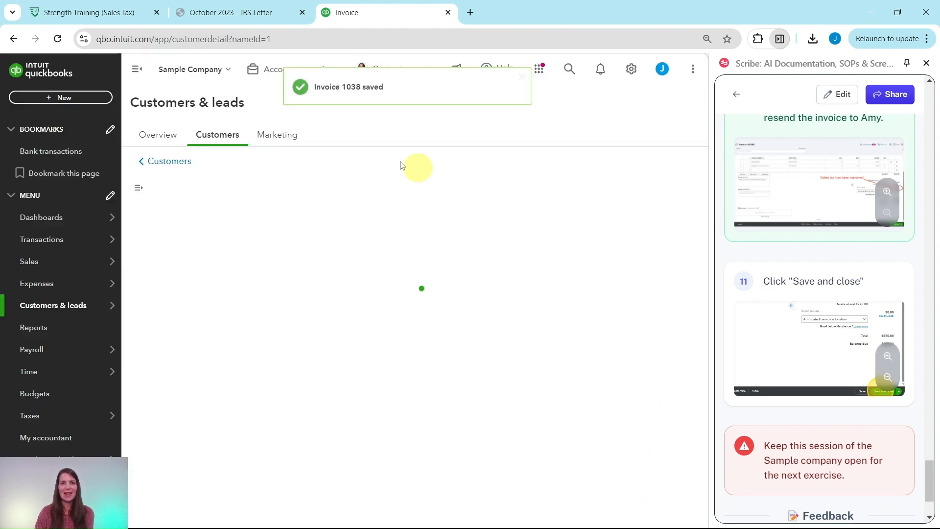